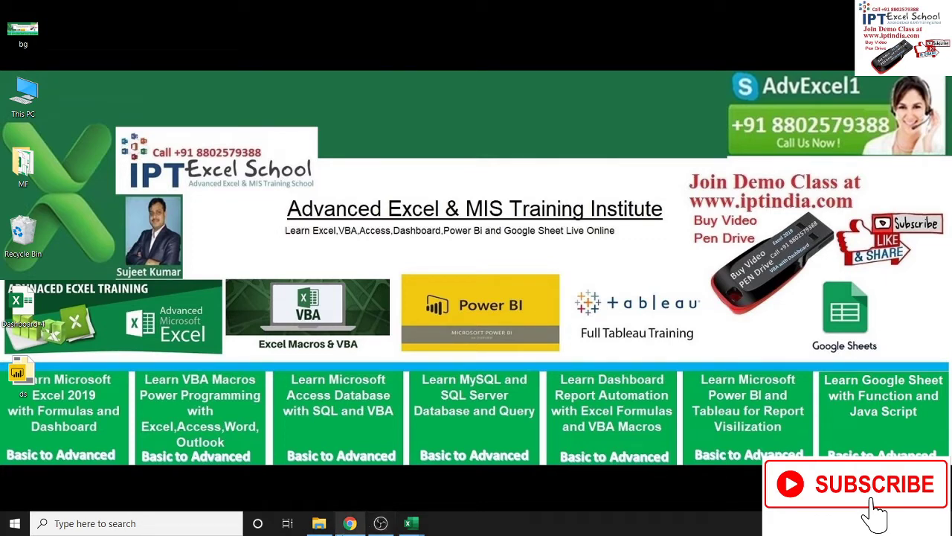
- Bring up the Book1 workbook and select the Name, Date, ID and Date_Time columns
mouse_move(425, 528)
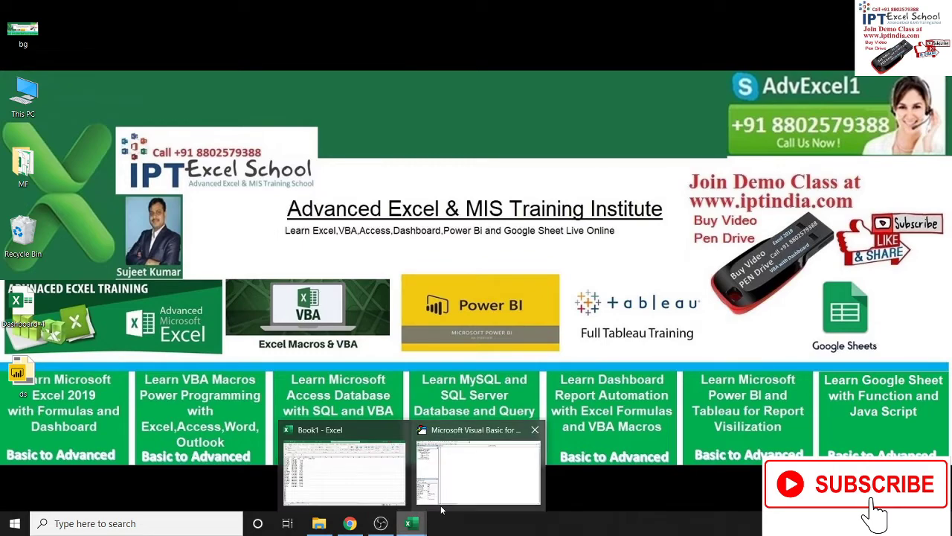
left_click(387, 491)
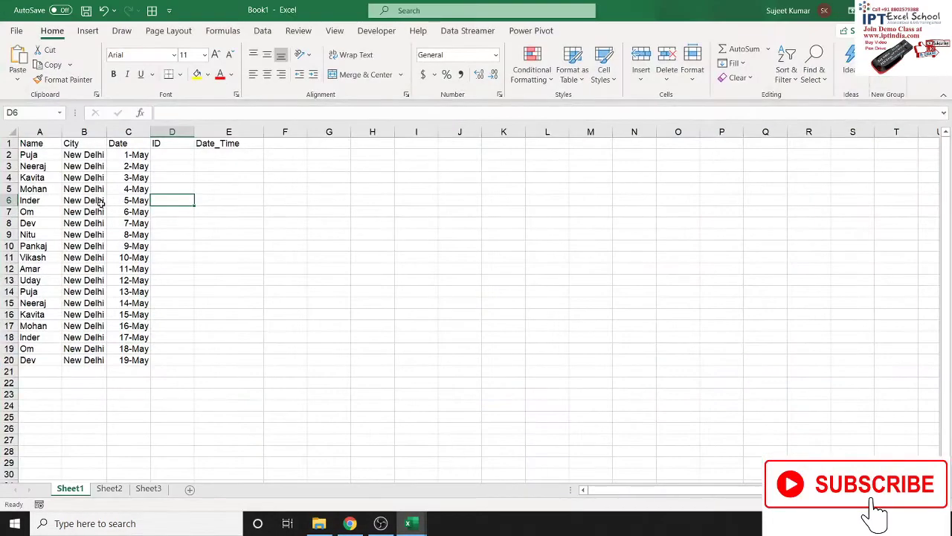
left_click(33, 141)
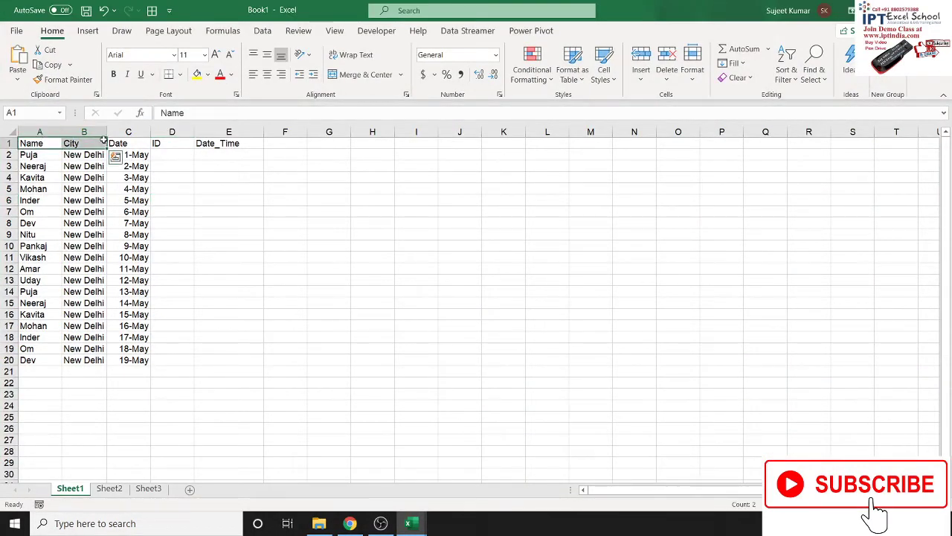
left_click(126, 132)
left_click(163, 132)
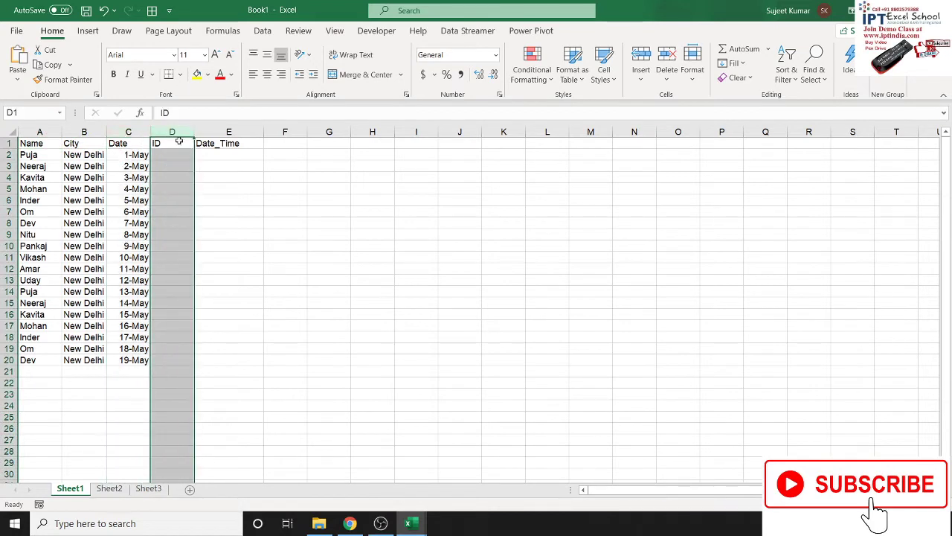
left_click(227, 131)
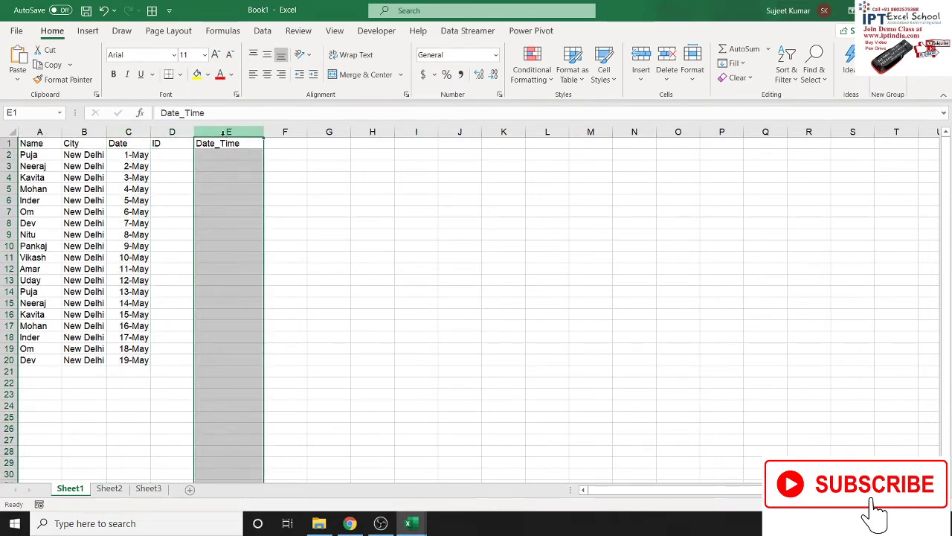
- Enter test ID 1 in D2, check E2 for a timestamp, then clear D2
left_click(182, 160)
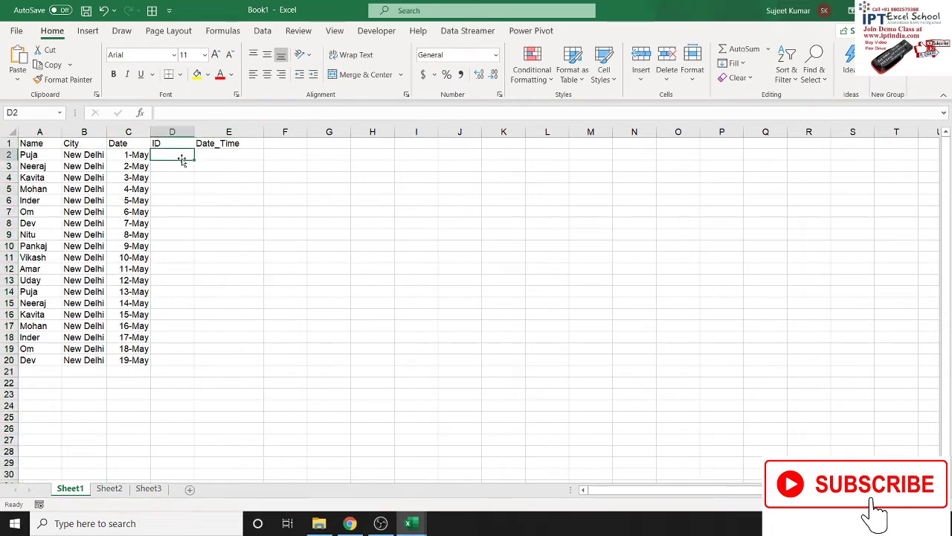
type("1")
key("Return")
left_click(182, 159)
key("Right")
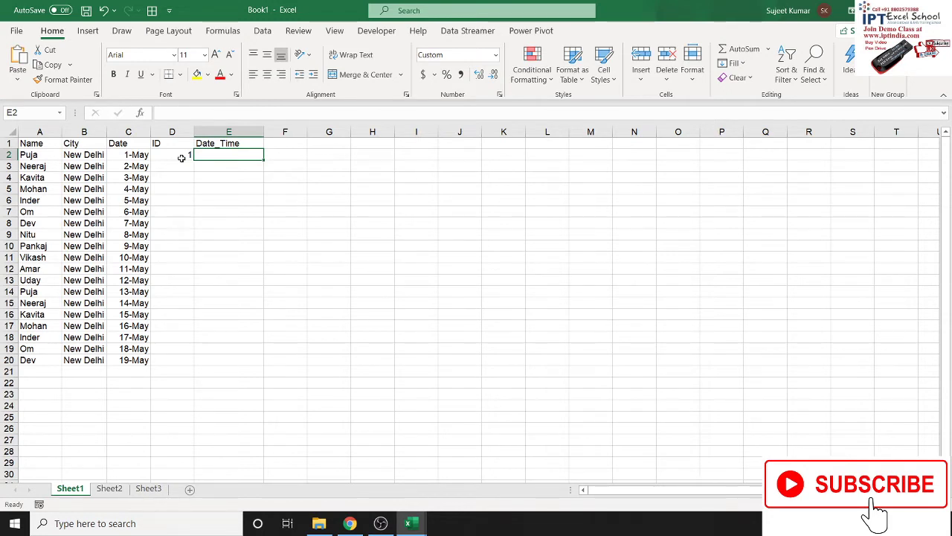
left_click(186, 157)
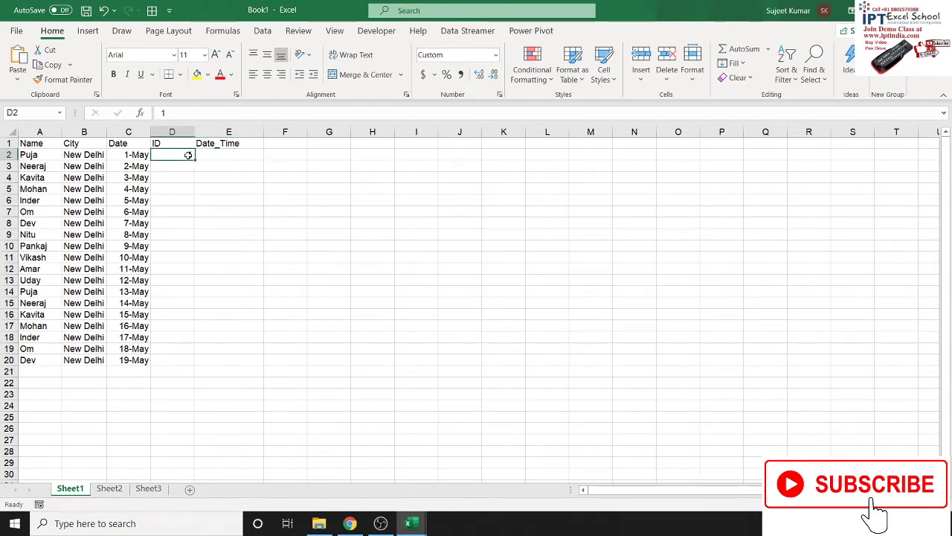
left_click(137, 163)
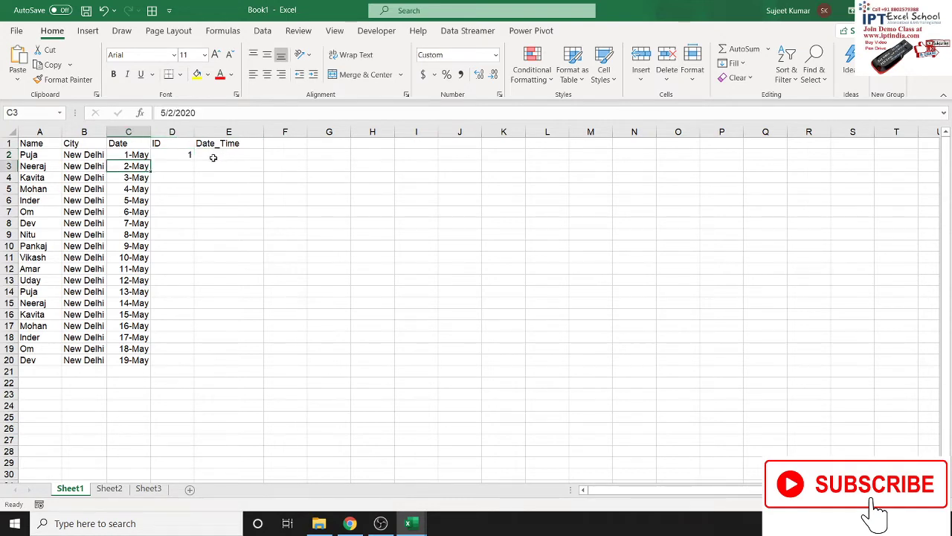
left_click(189, 154)
key("Delete")
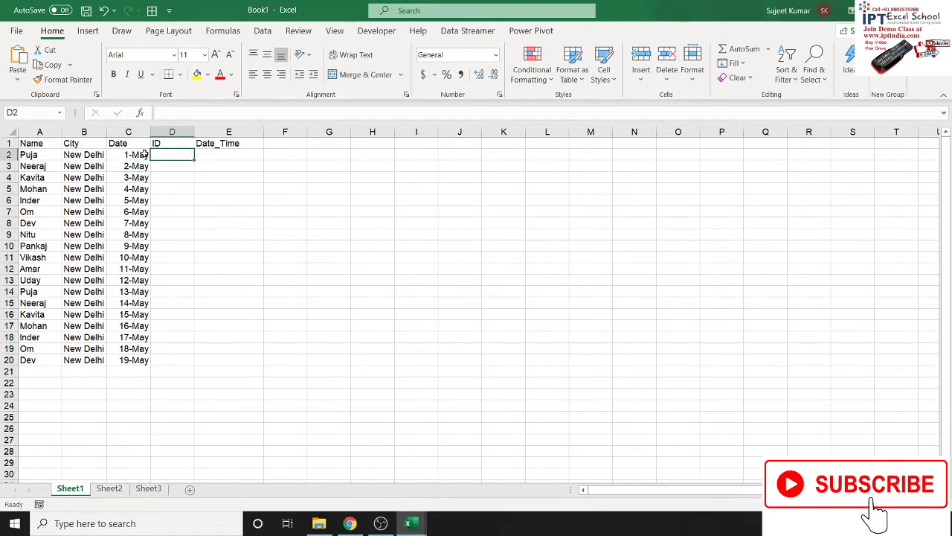
- Open Sheet1's code and insert a Worksheet_Change event procedure
right_click(84, 492)
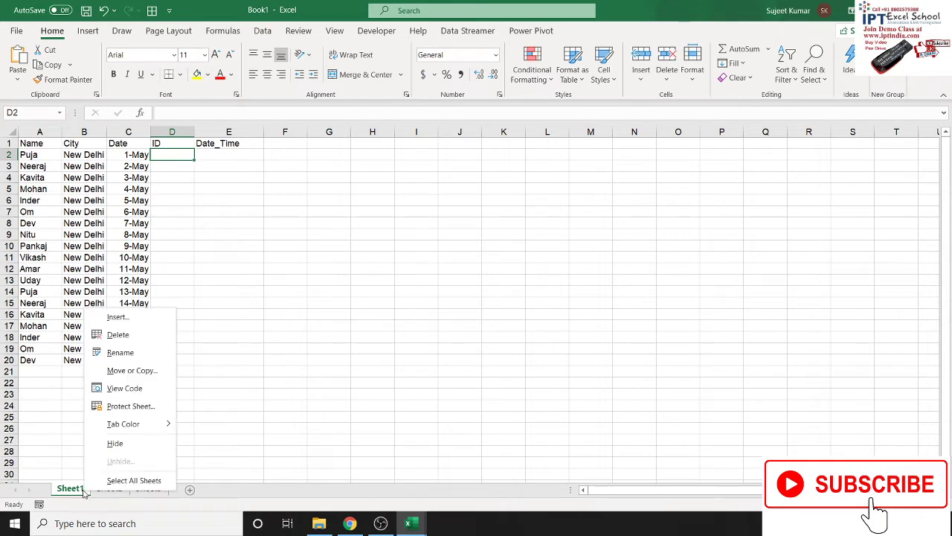
left_click(125, 387)
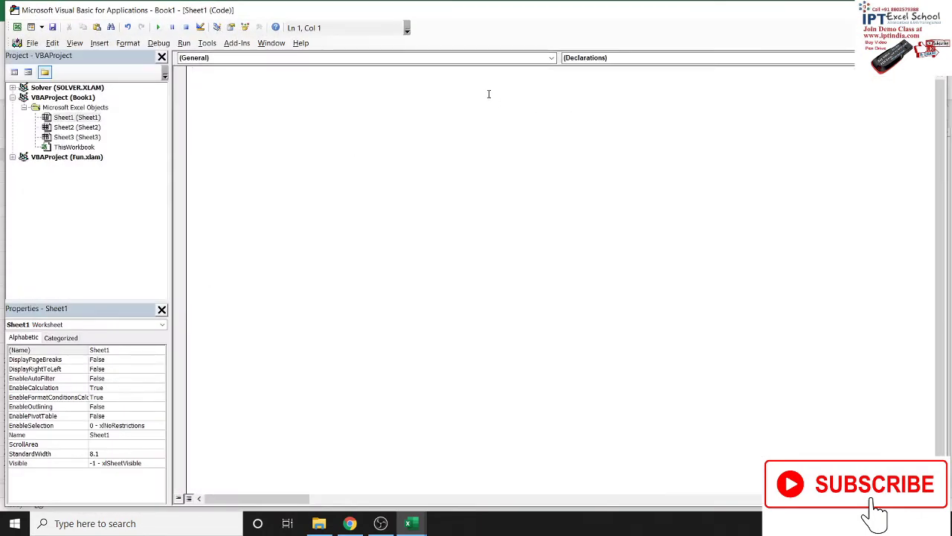
left_click(441, 57)
left_click(441, 75)
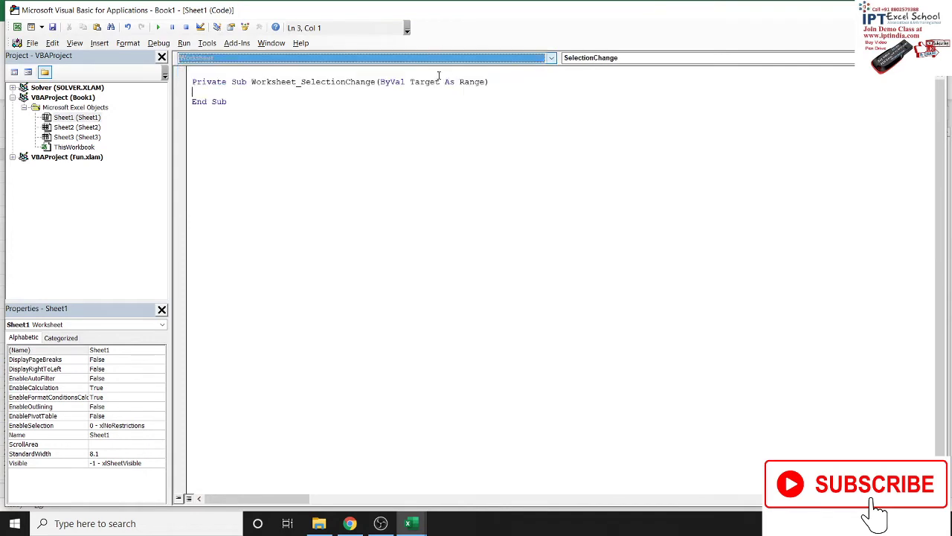
left_click(653, 58)
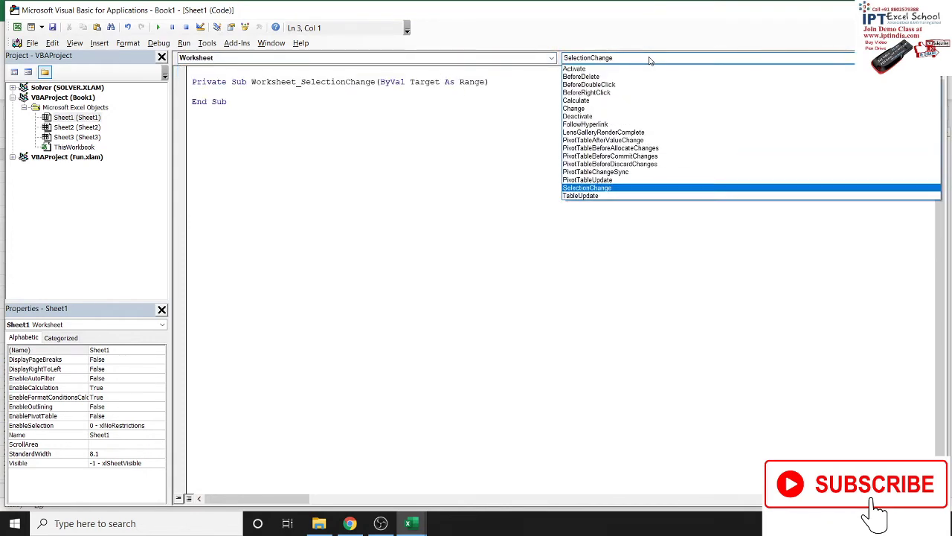
left_click(629, 108)
- Delete the SelectionChange stub and add a blank line inside Worksheet_Change
left_click_drag(336, 149, 186, 121)
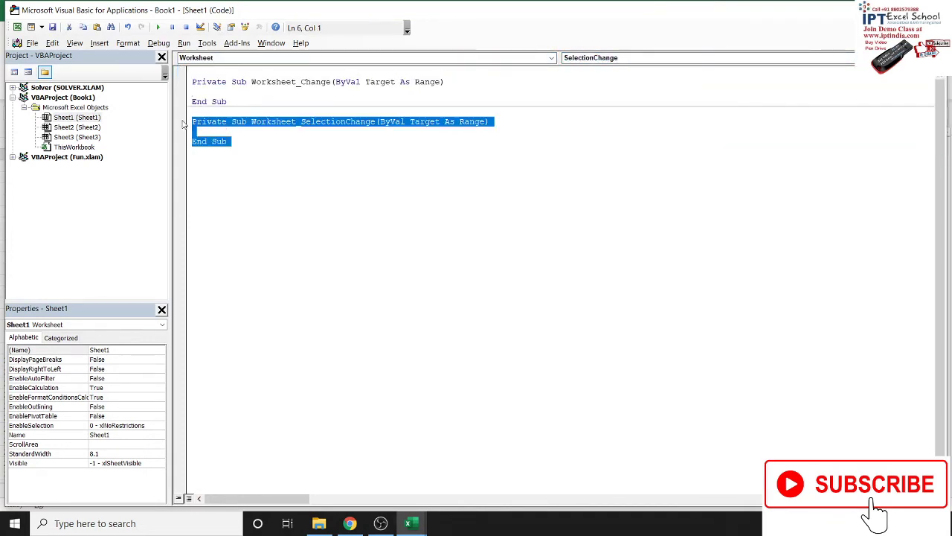
key("Delete")
left_click(208, 101)
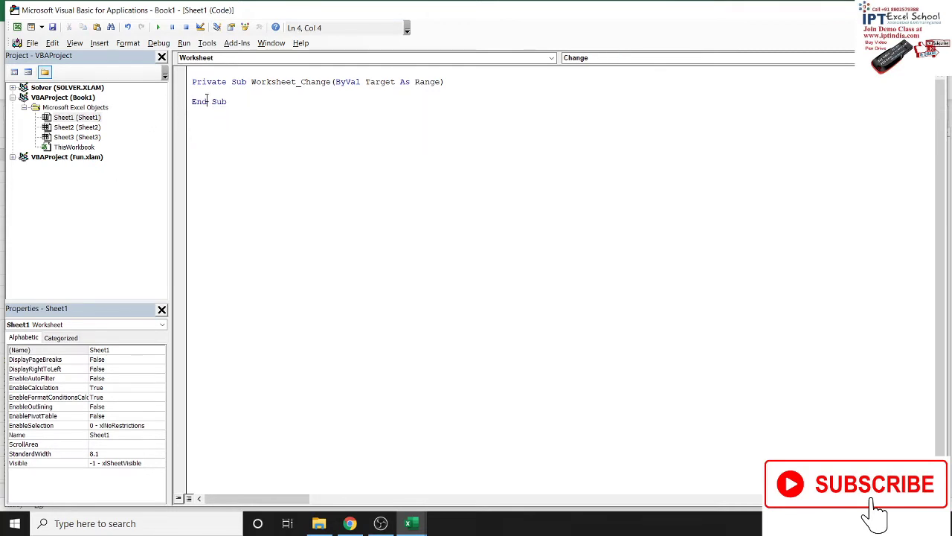
key("Return")
key("alt+F11")
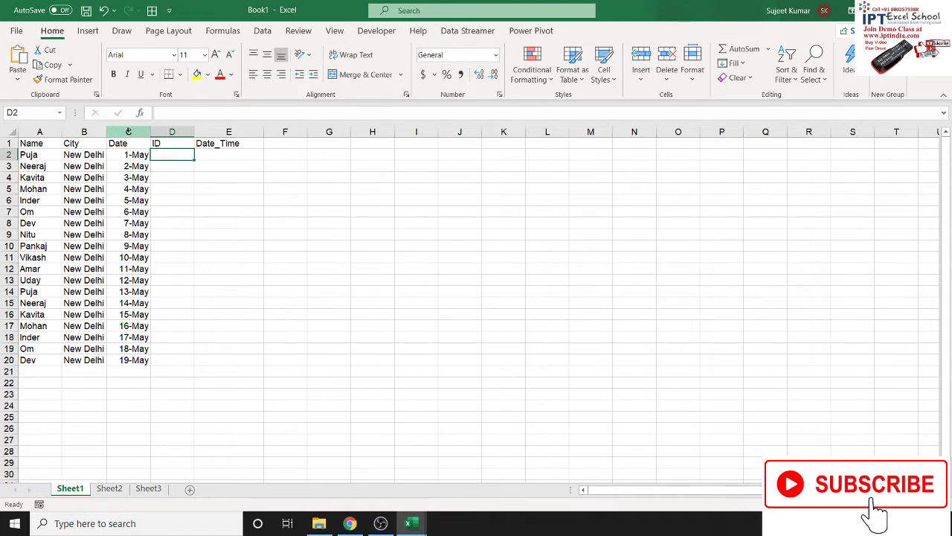
- Start the macro body with the line 'If Target.Column = 4 Then'
key("alt+F11")
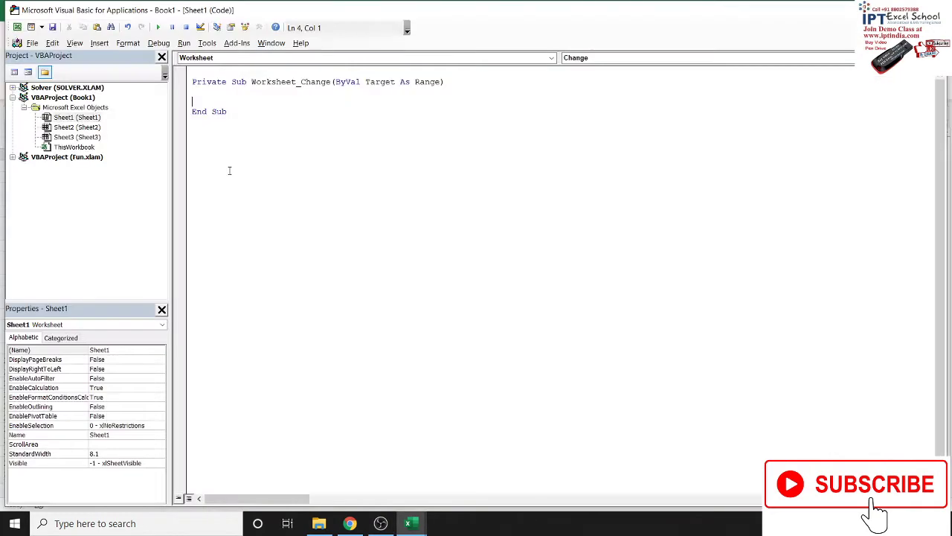
key("Return")
key("Up")
key("Up")
type("if ")
type("r")
key("BackSpace")
type("targe")
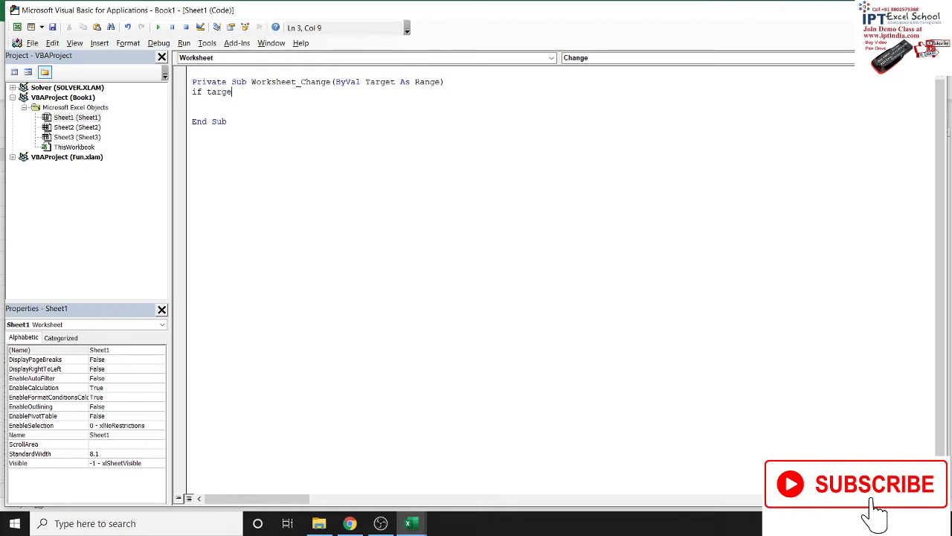
type("t.")
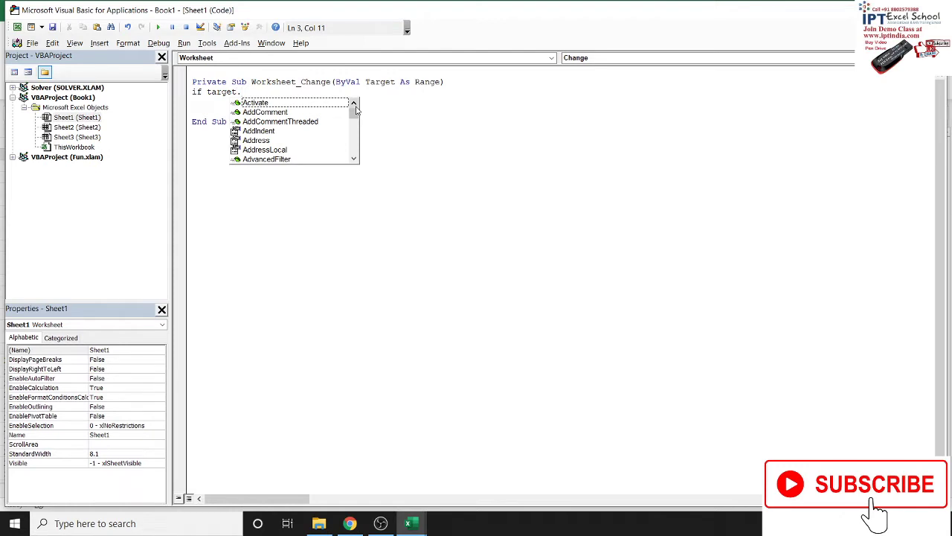
type("co")
key("Tab")
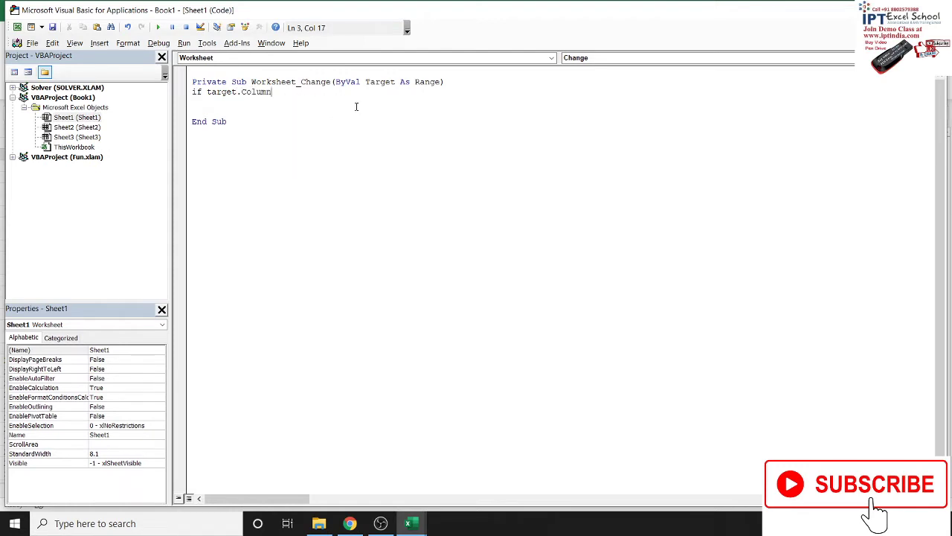
type("= 4 ")
type("Then")
key("Return")
- Add 'Target.Offset(0,1).Value = Now' and 'End If' to complete the If block
type("ta")
type("rget")
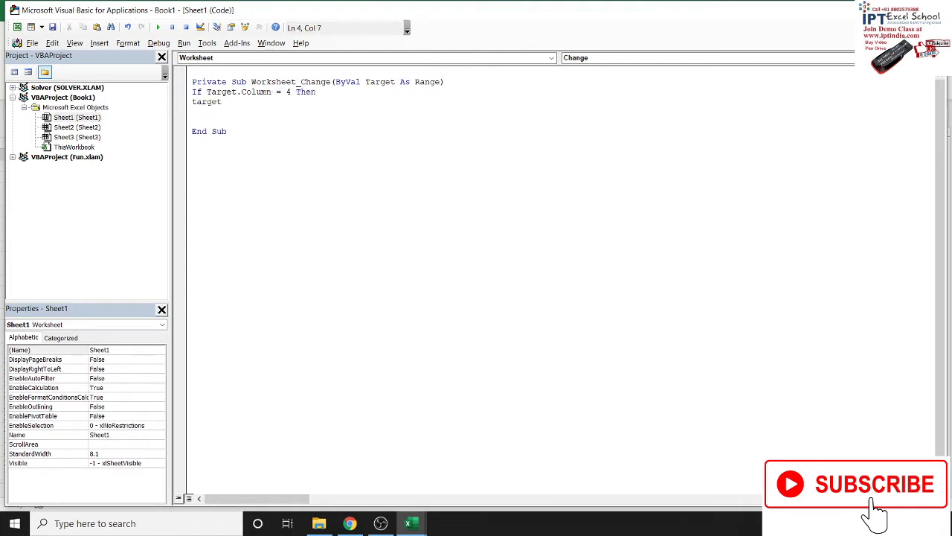
key("alt+F11")
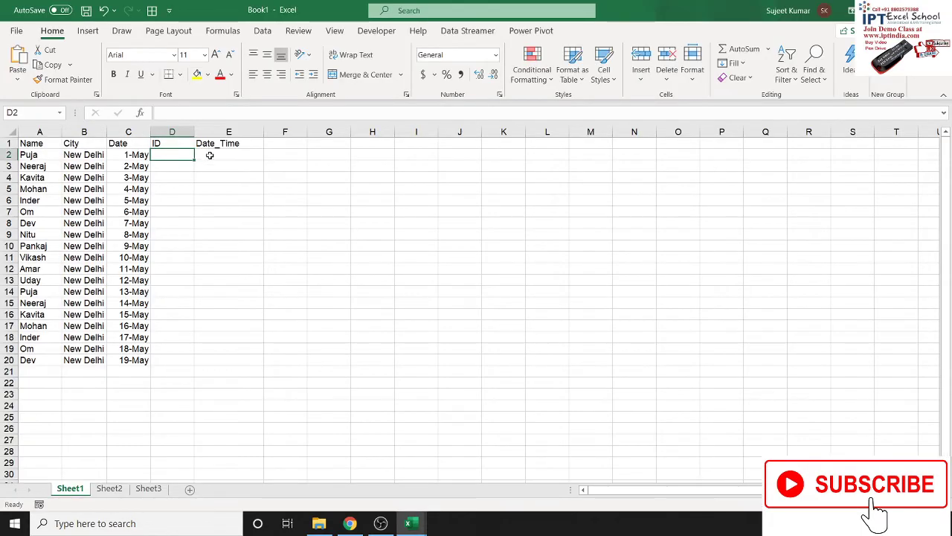
key("alt+F11")
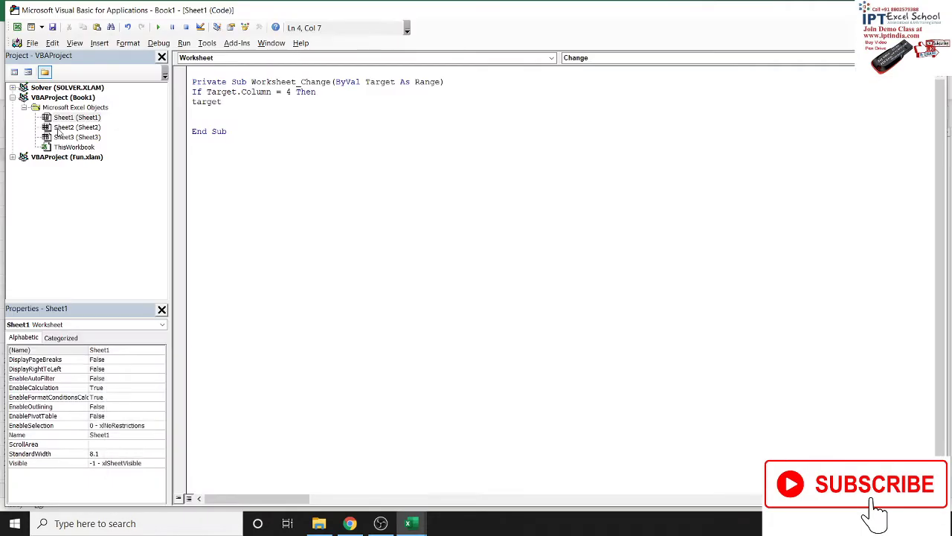
type(".of")
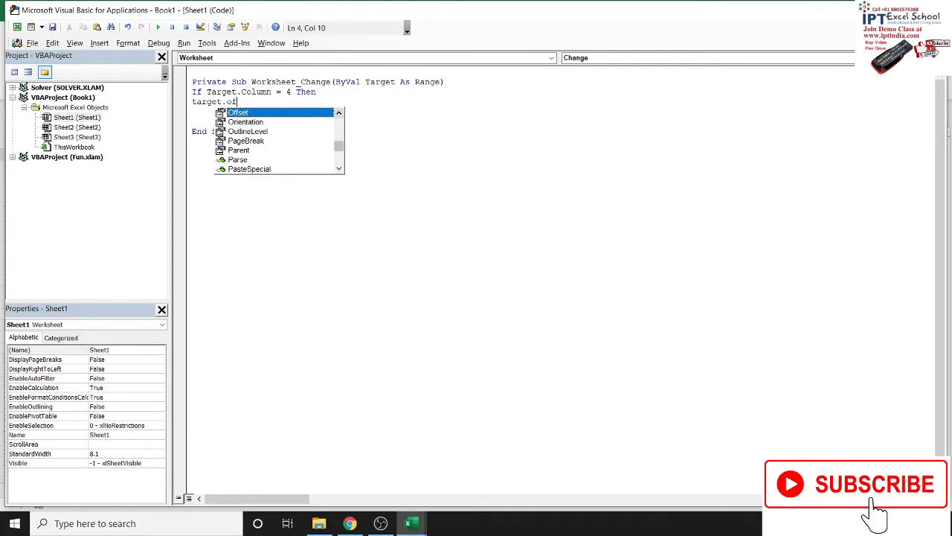
key("Tab")
type("(")
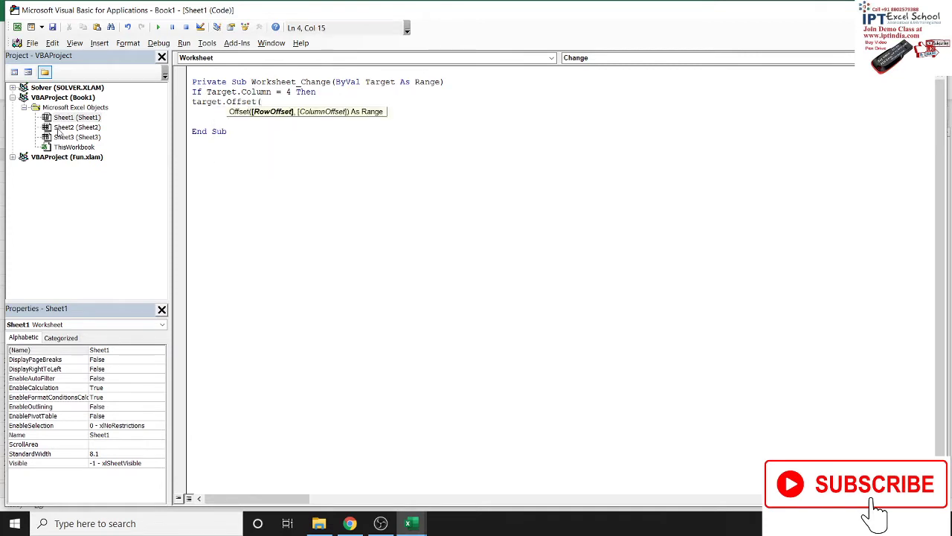
type("0,1")
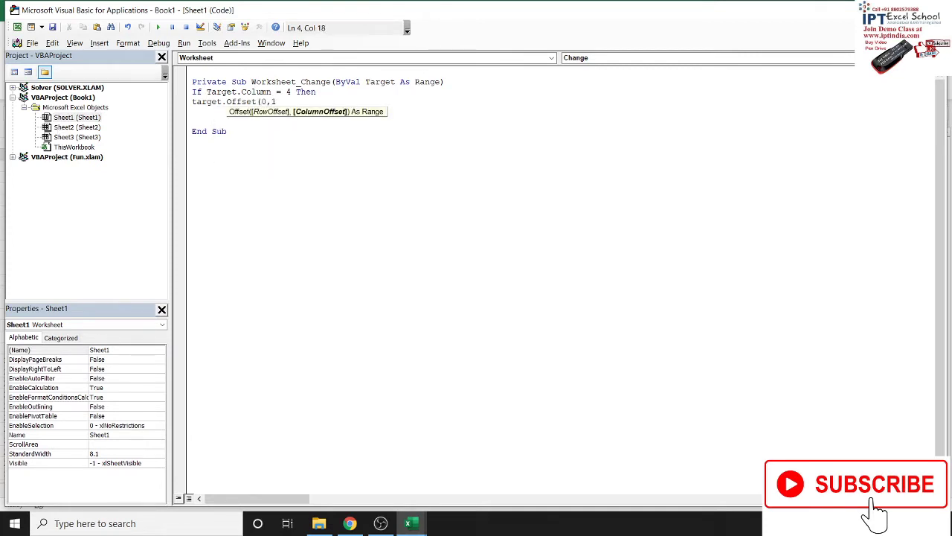
type(").Value")
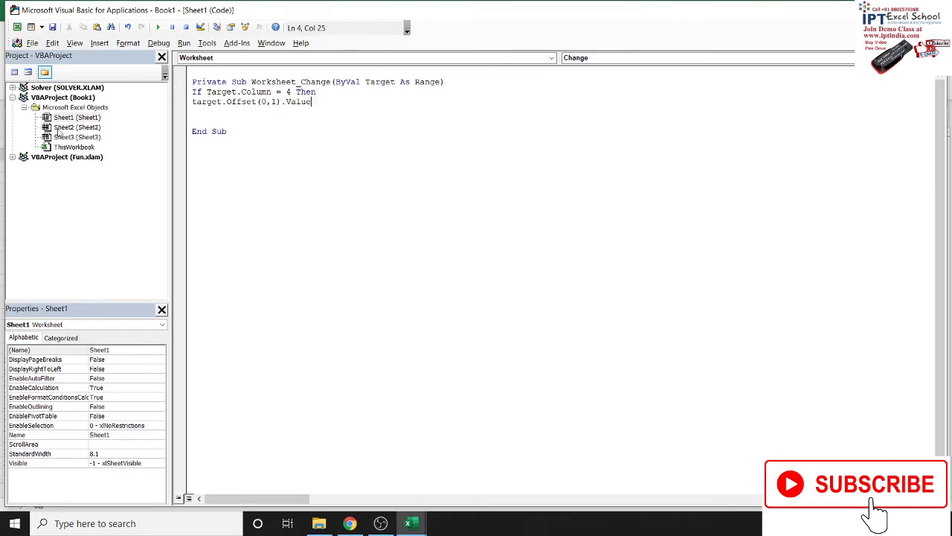
type("=da")
key("BackSpace")
key("BackSpace")
type("NOW")
key("Return")
type("EN")
type("DIF")
key("Return")
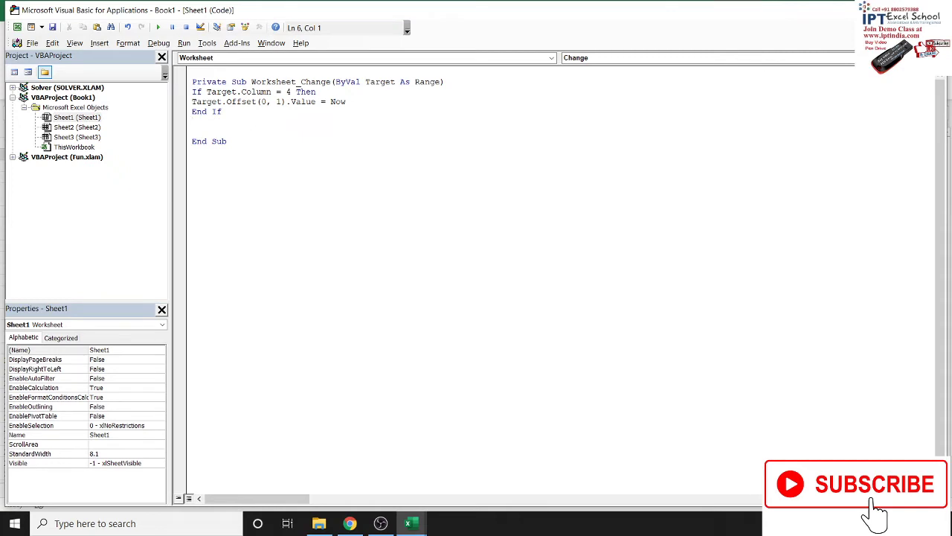
left_click(193, 92)
key("alt+F11")
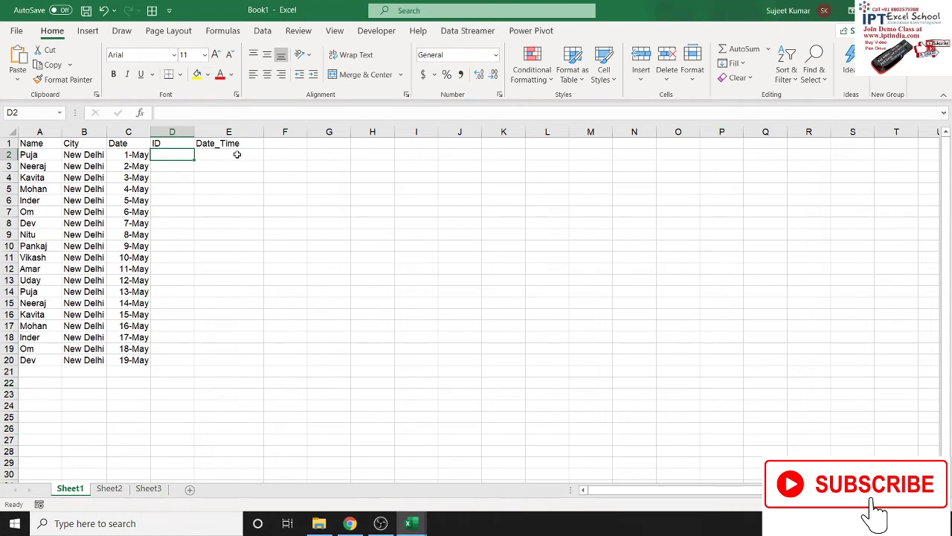
- Insert 'Application.EnableEvents = False' above the If block
key("alt+F11")
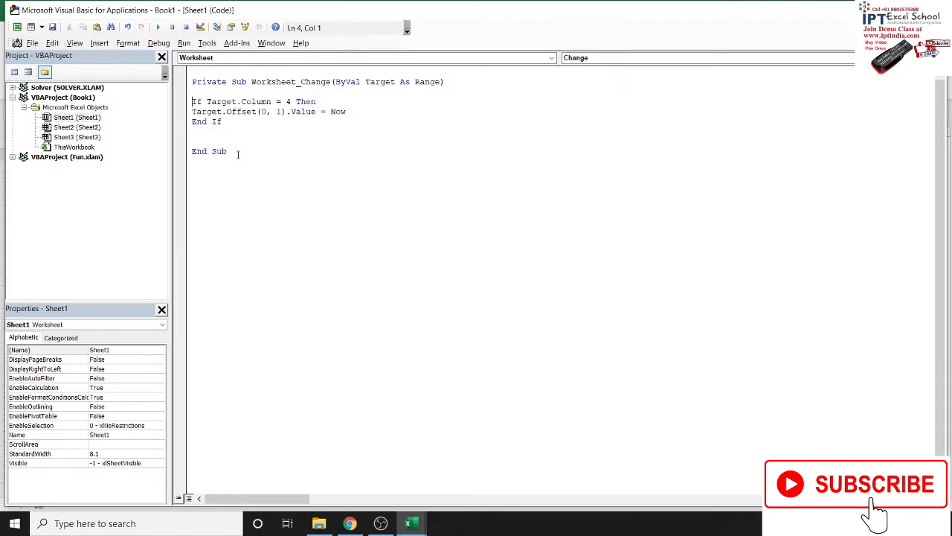
key("Up")
type("APP")
type("LICATI")
type("ON.E")
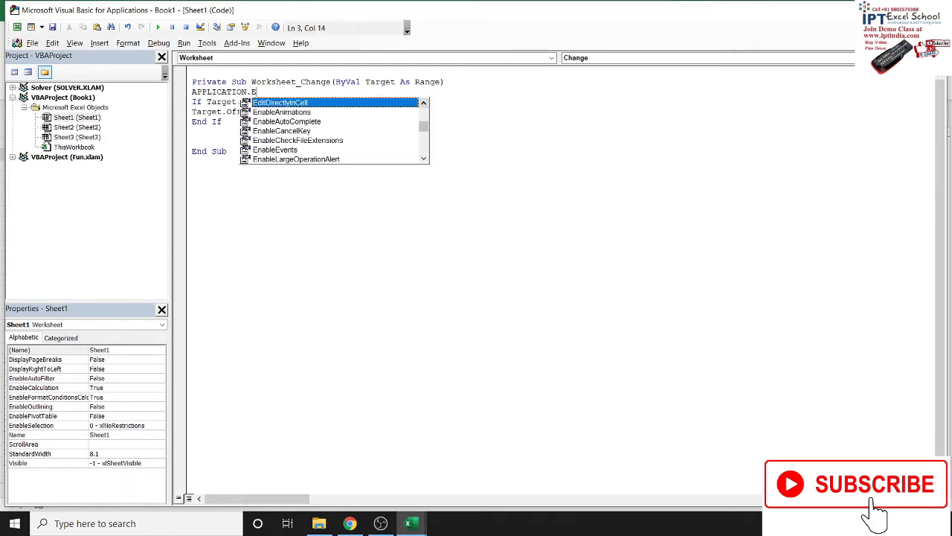
key("Down")
key("Down")
key("Down")
key("Down")
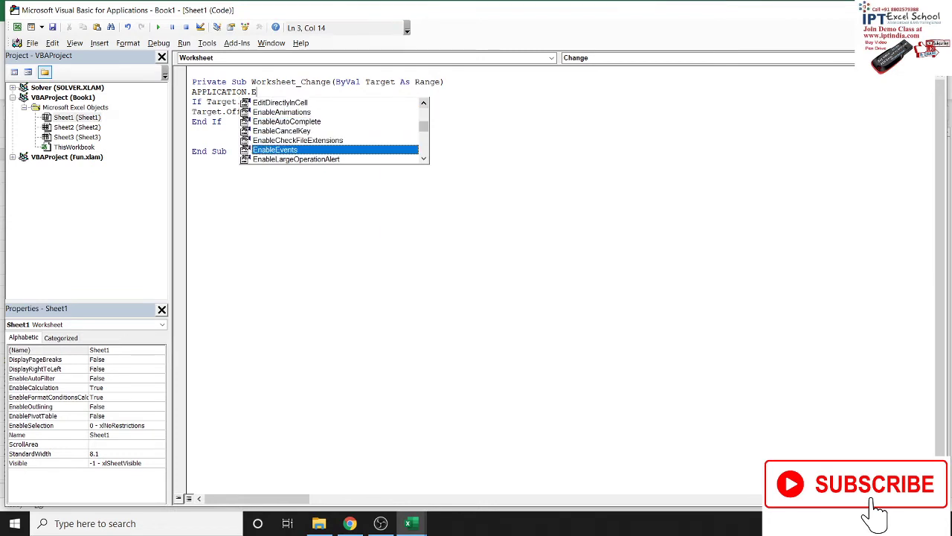
key("Tab")
type("=False")
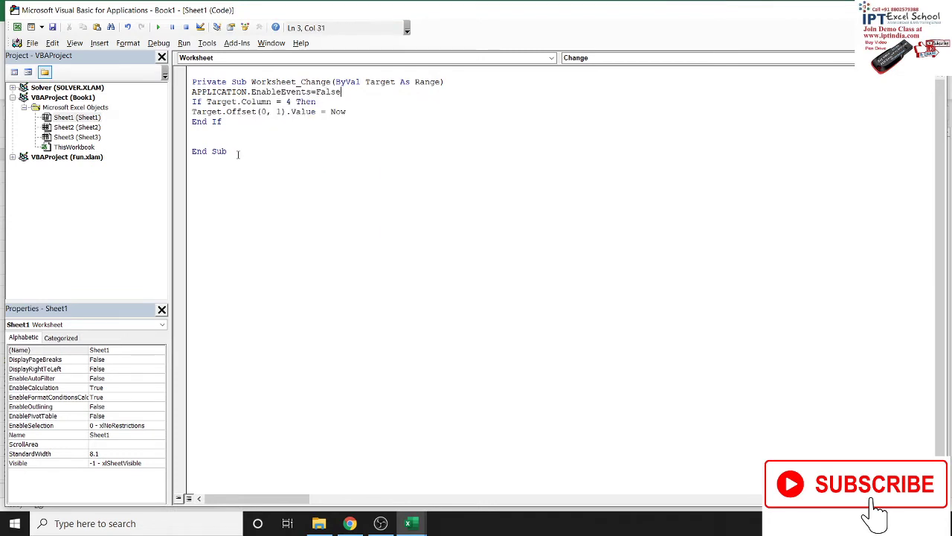
- Copy the EnableEvents line below End If and change False to True
left_click(238, 153)
mouse_move(351, 92)
left_mouse_down()
mouse_move(197, 83)
mouse_move(192, 92)
left_mouse_up()
key("ctrl+c")
left_click(202, 130)
key("ctrl+v")
left_click(235, 173)
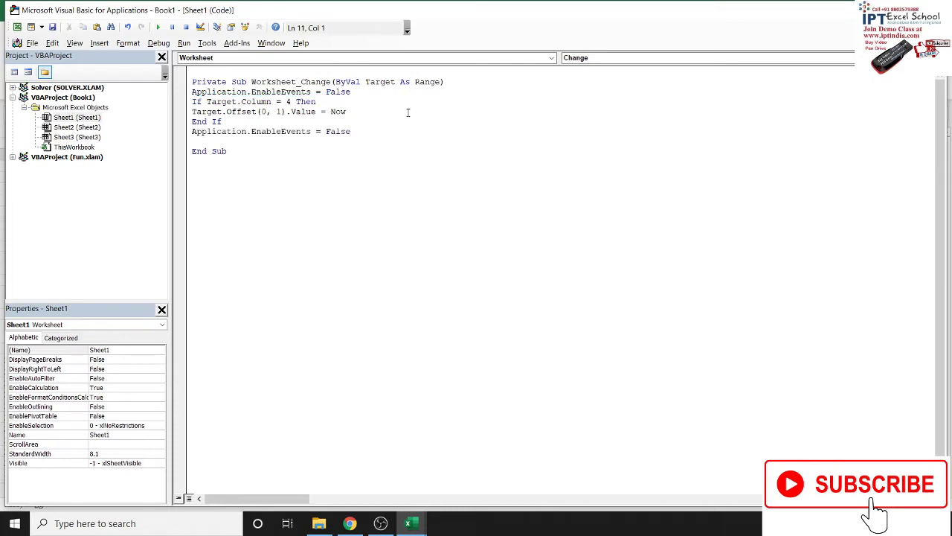
double_click(338, 131)
type("T")
type("RUE")
left_click(344, 141)
- Enter test IDs 15 and 63 in D2 and D3, then clear both
key("alt+F11")
type("15")
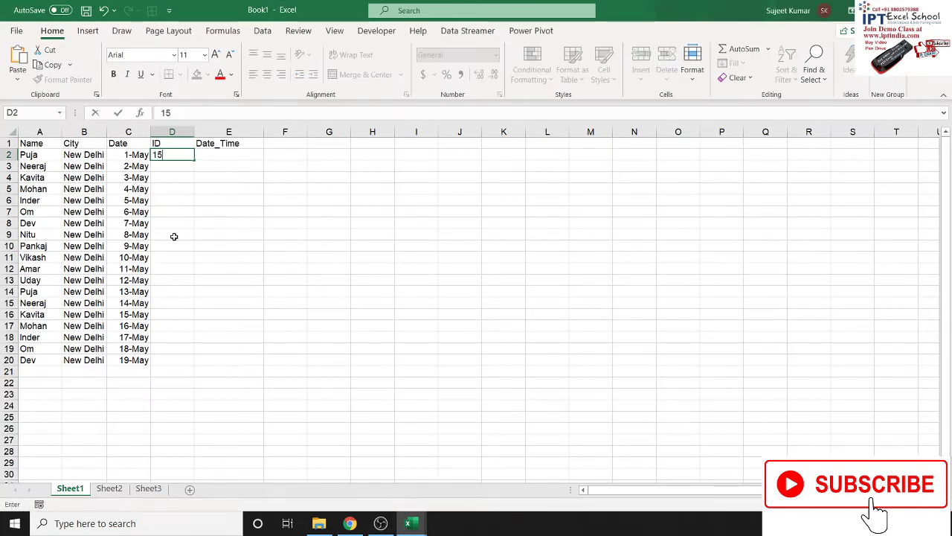
key("Return")
type("63")
key("Return")
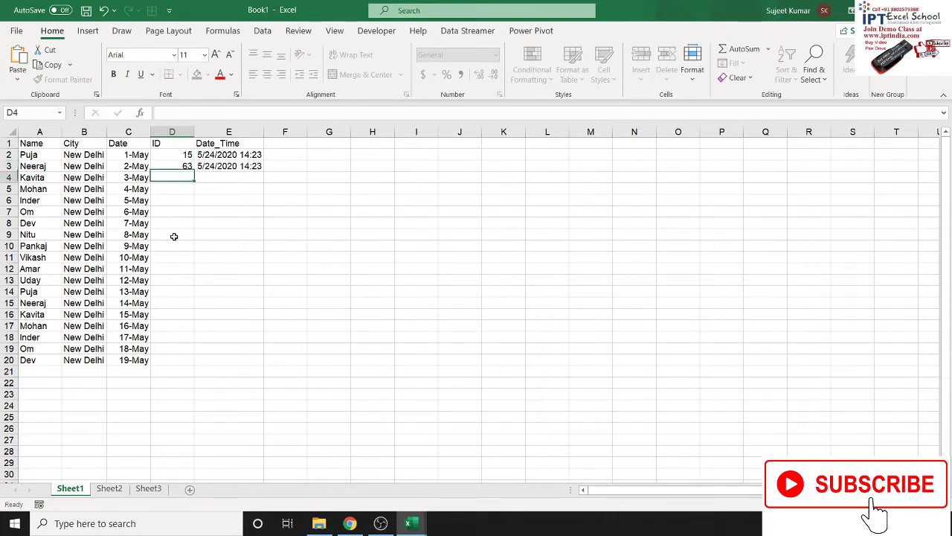
key("Up")
key("Up")
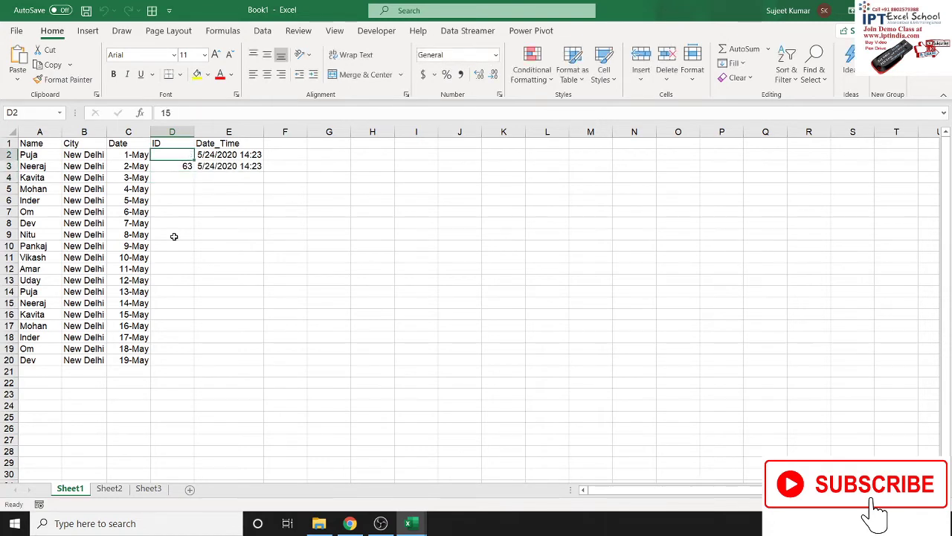
key("Delete")
key("Down")
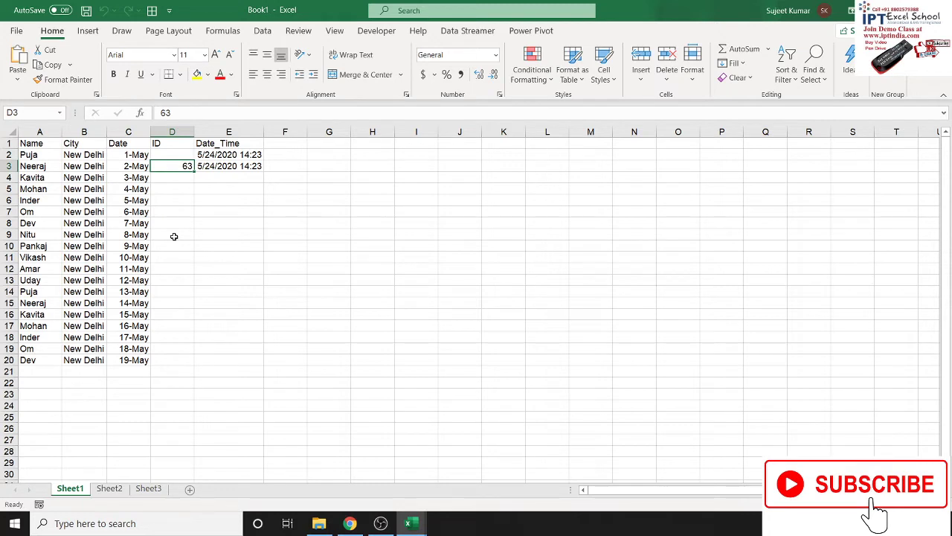
key("Delete")
- Re-enter IDs 5 in D2 and 25 in D3, then select the Date_Time column
key("Up")
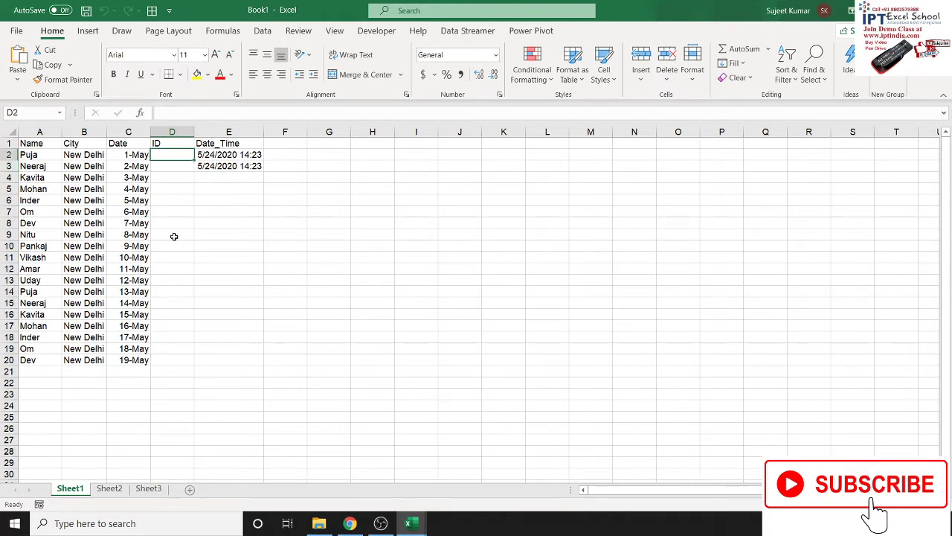
type("5")
key("Return")
type("25")
key("Return")
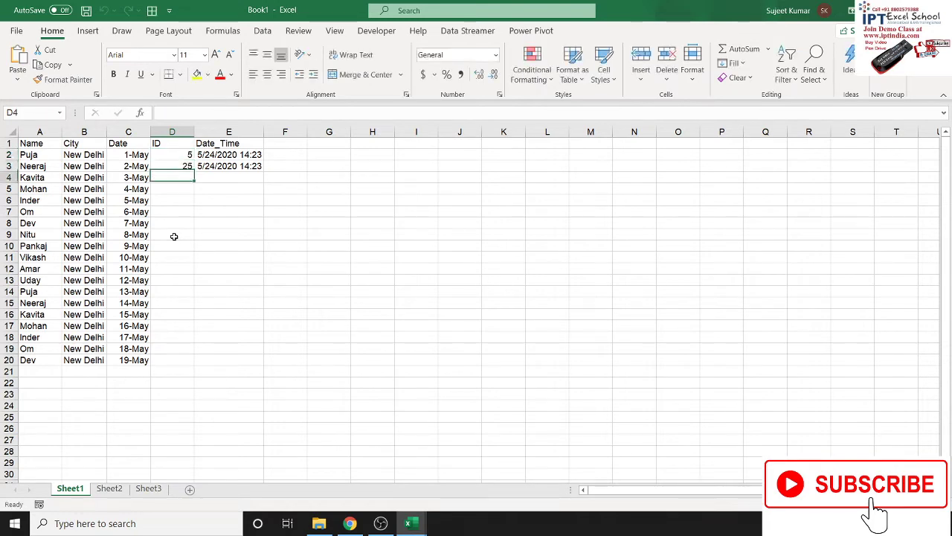
left_click(229, 128)
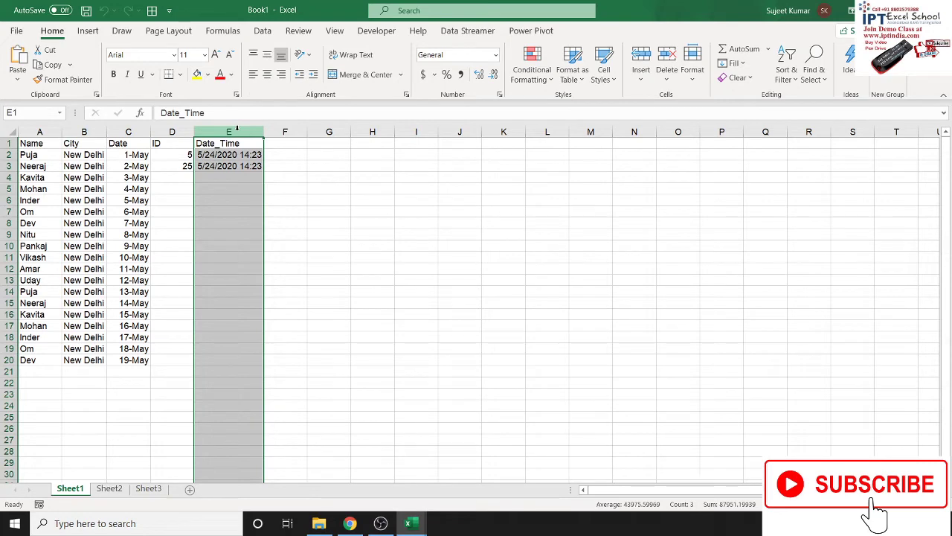
right_click(237, 127)
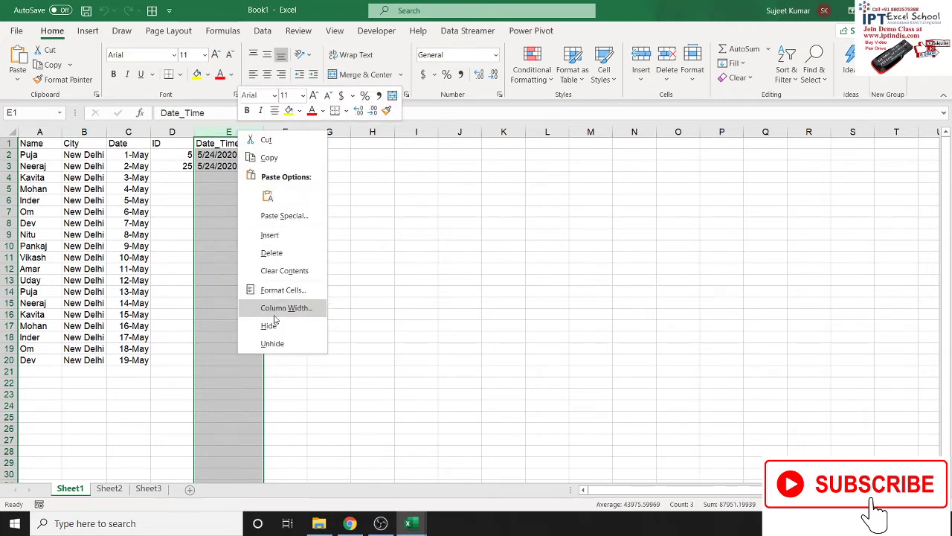
left_click(280, 292)
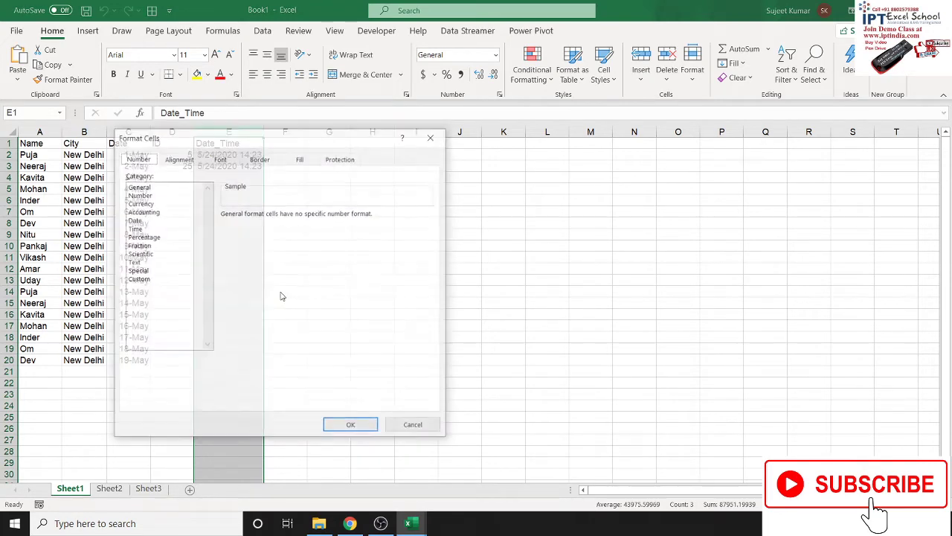
left_click(146, 280)
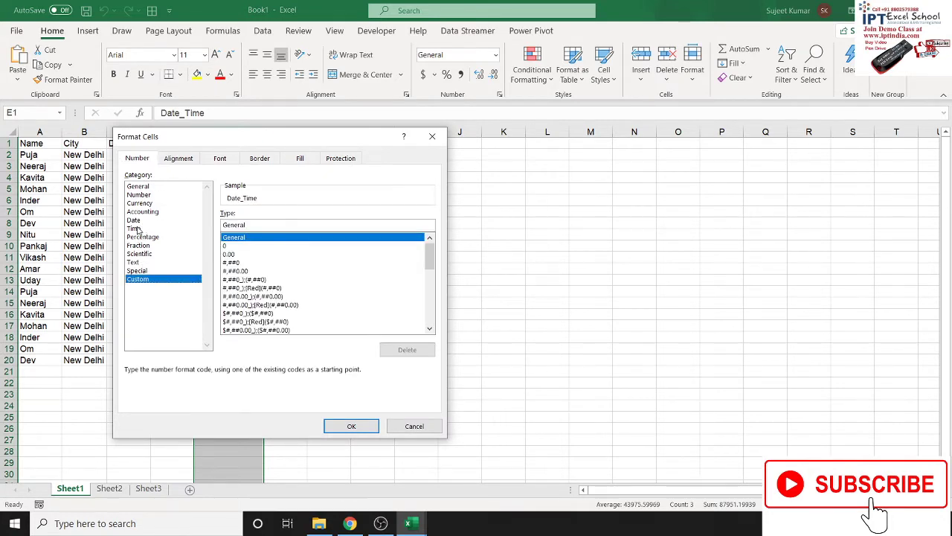
left_click(138, 227)
left_click(139, 220)
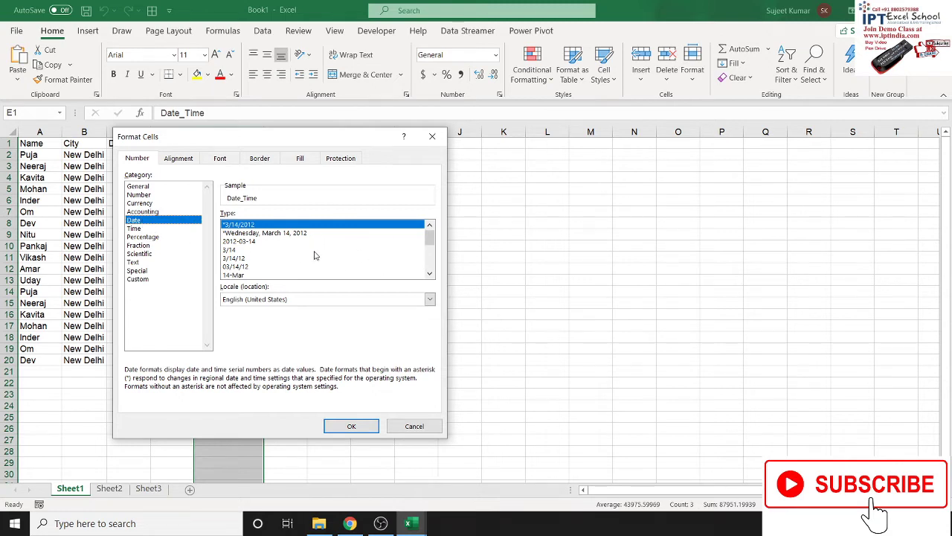
left_click(430, 274)
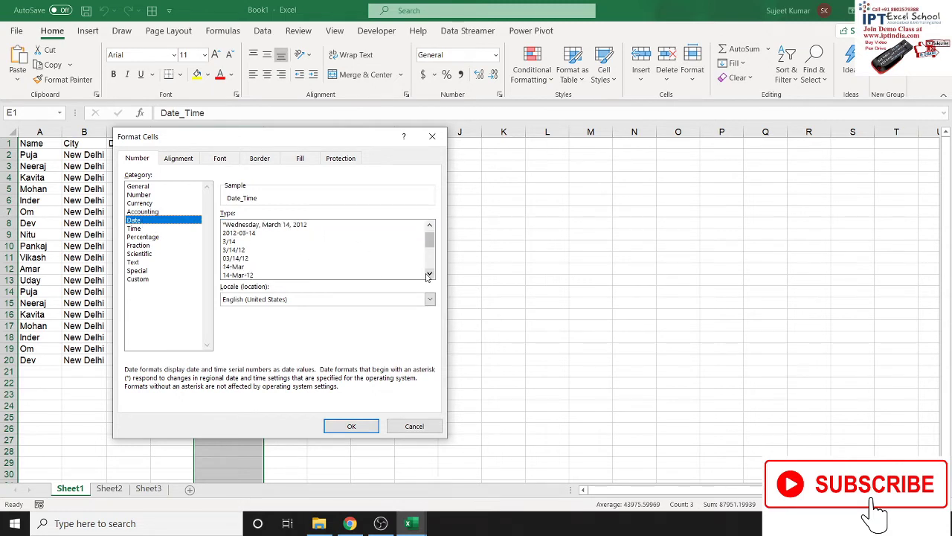
left_click(429, 274)
left_click(429, 274)
left_click(429, 275)
left_click(429, 274)
left_click(429, 274)
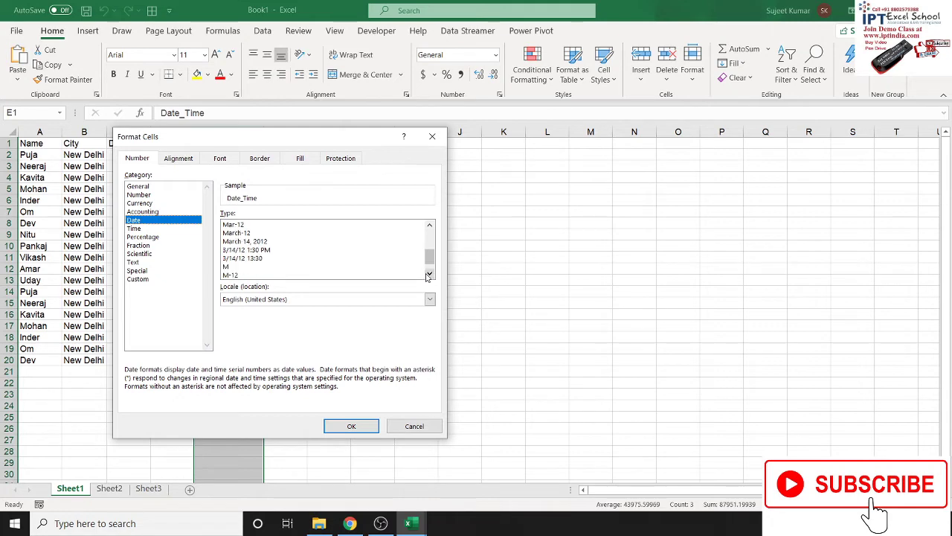
left_click(429, 274)
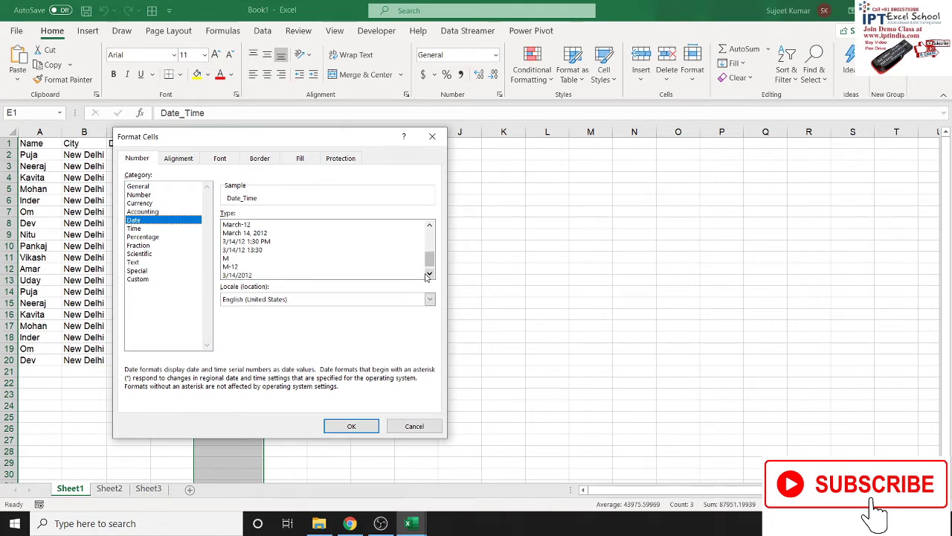
key("Return")
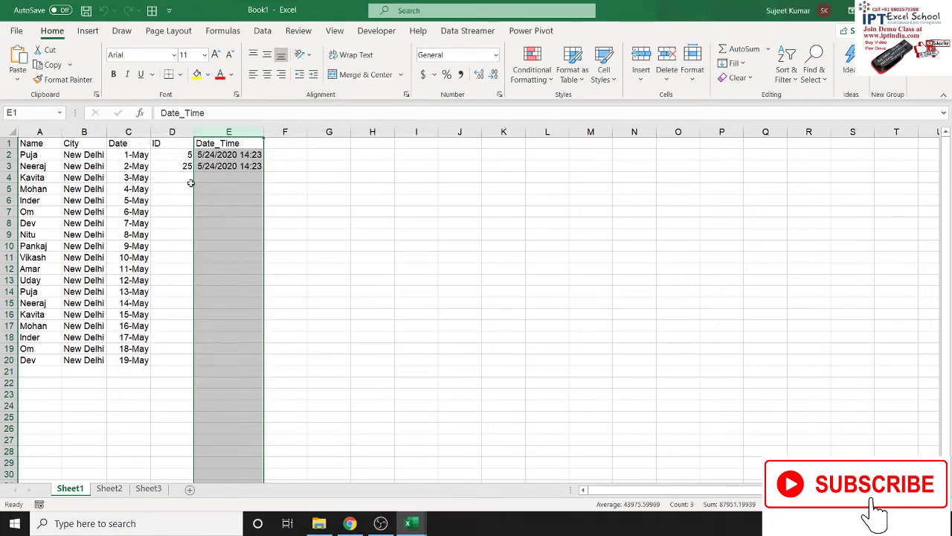
- Enter the next IDs in D4 and D5 (56 and 25)
left_click(187, 176)
type("56")
key("Return")
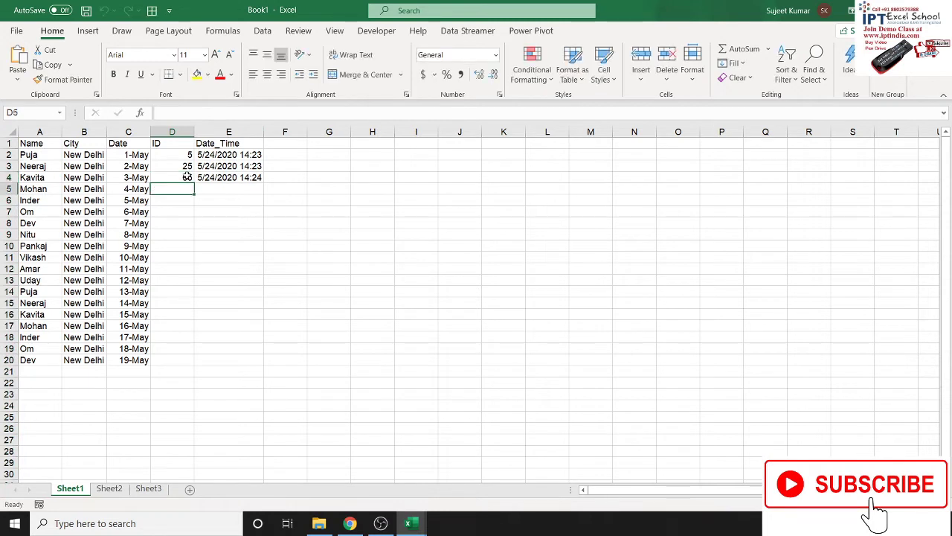
type("25")
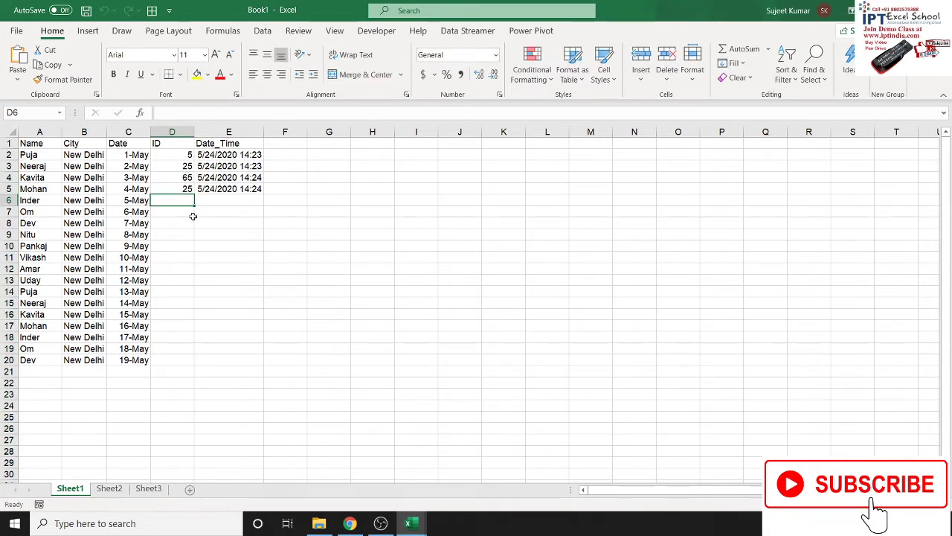
- Compare the date stored in C2 with the timestamp stored in E2
left_click(214, 155)
left_click(139, 155)
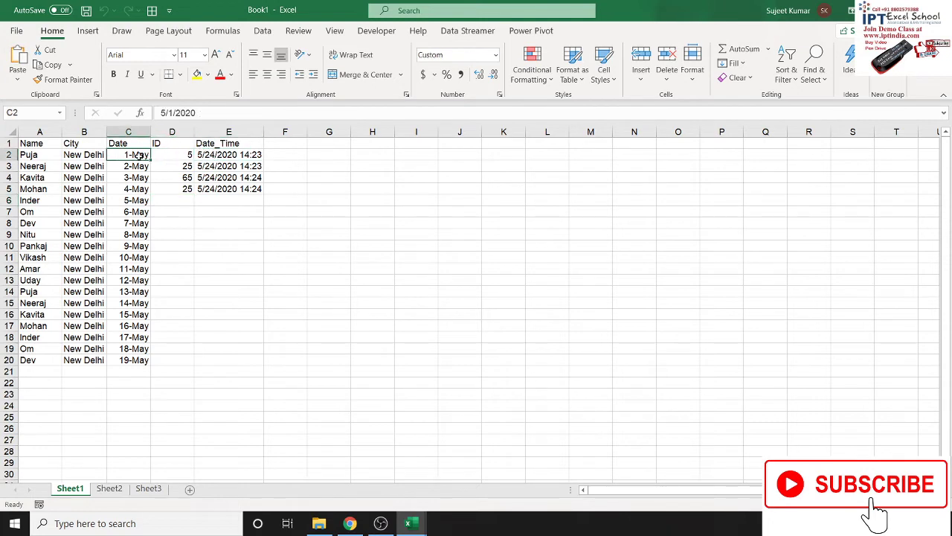
left_click(212, 154)
left_click(148, 154)
left_click(232, 155)
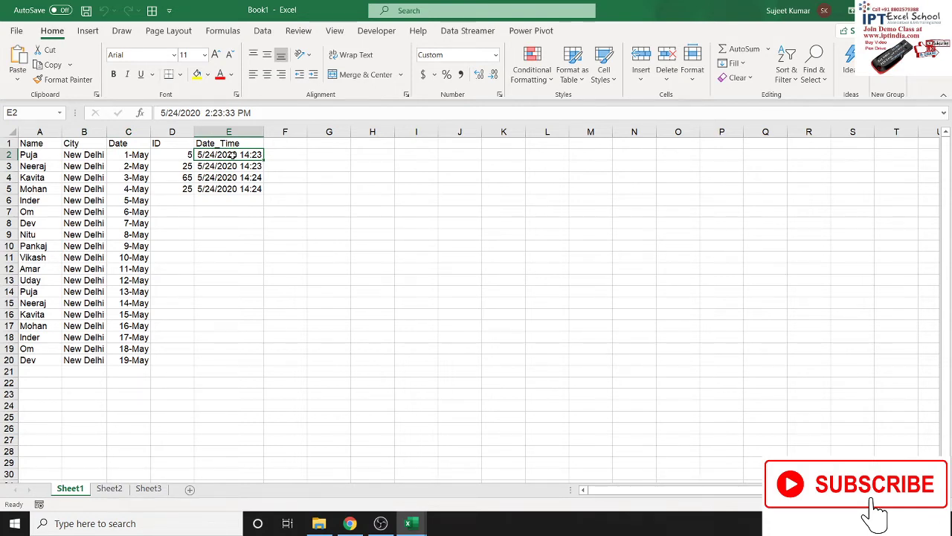
left_click(120, 157)
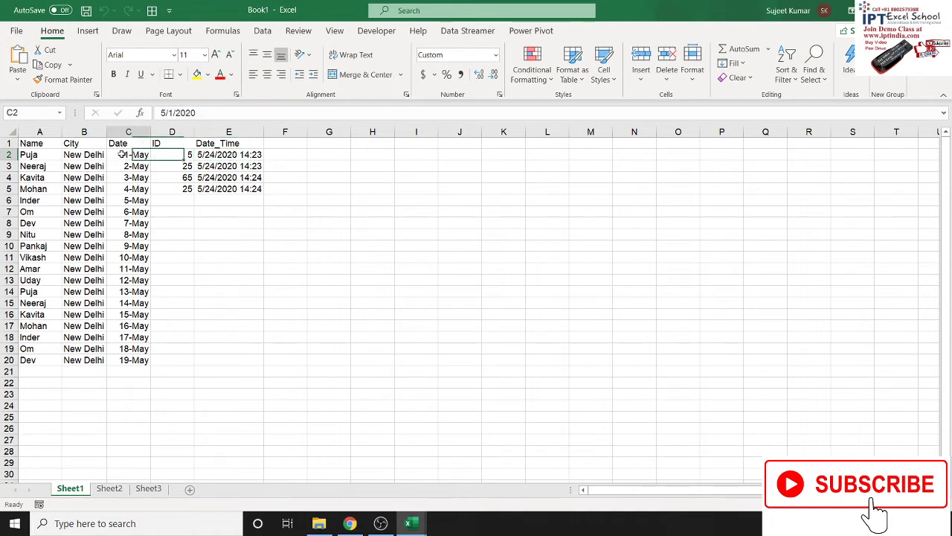
left_click(221, 156)
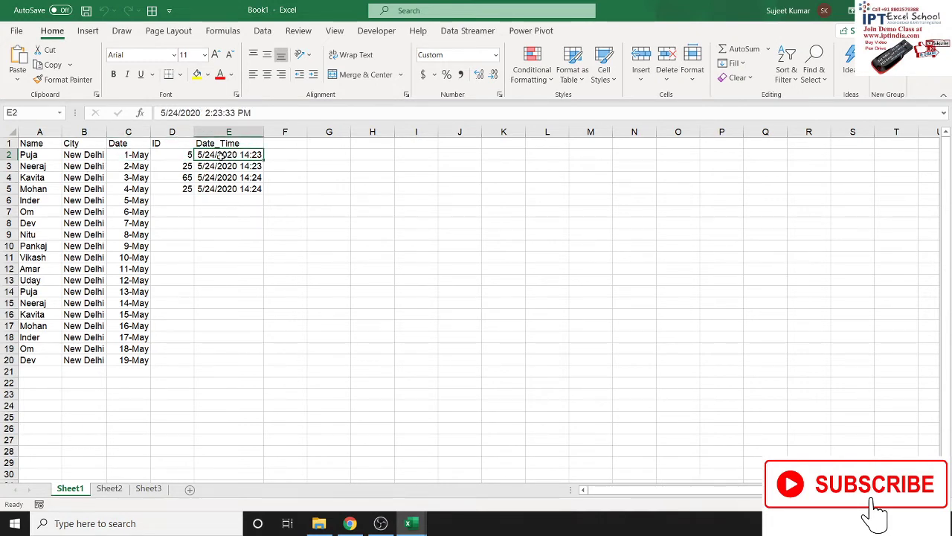
left_click(137, 158)
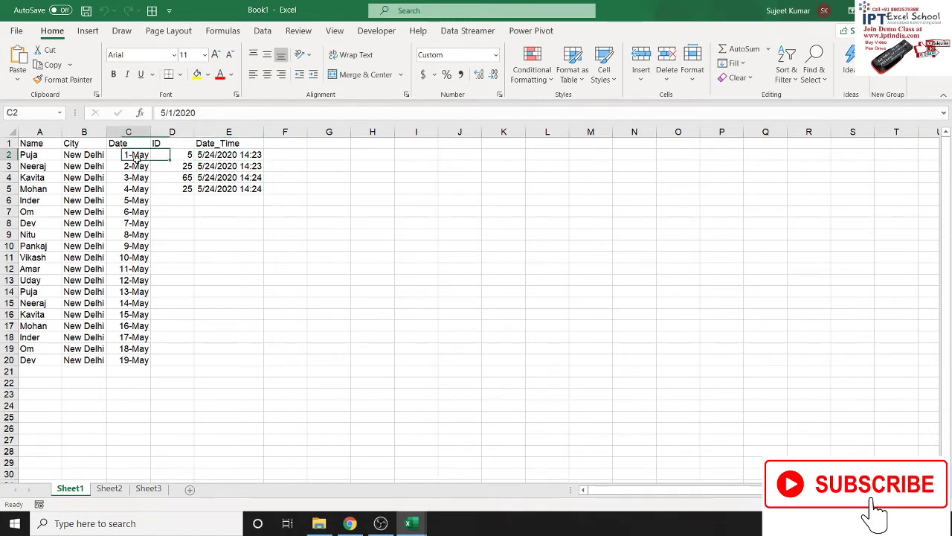
left_click(197, 156)
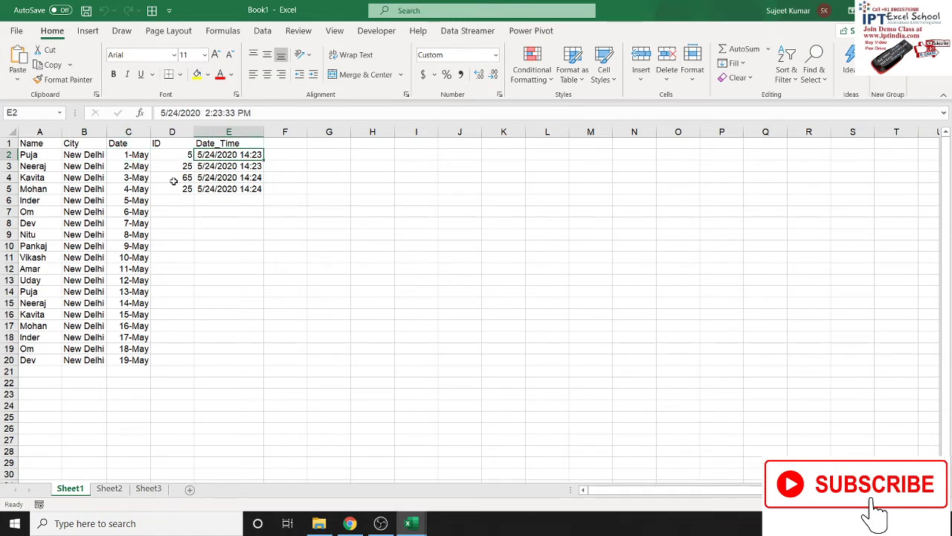
left_click(212, 200)
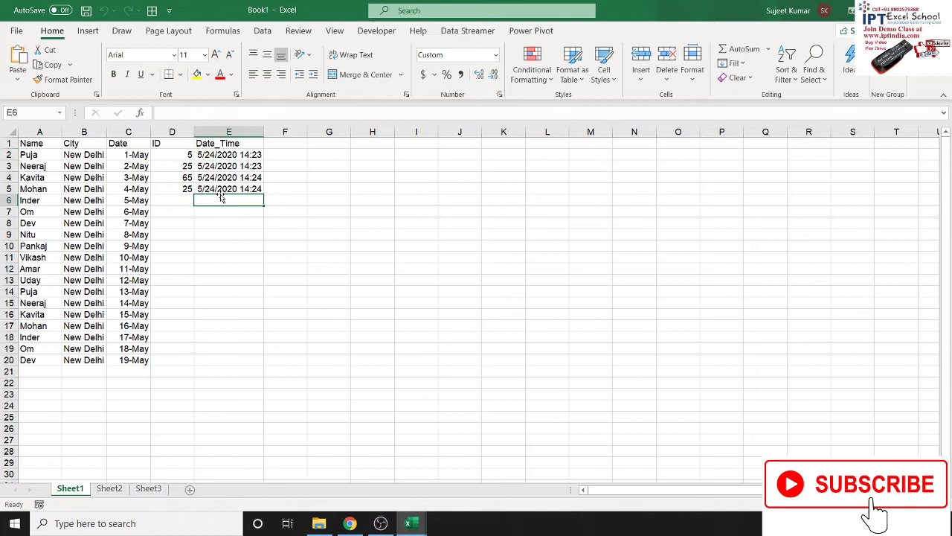
left_click(232, 154)
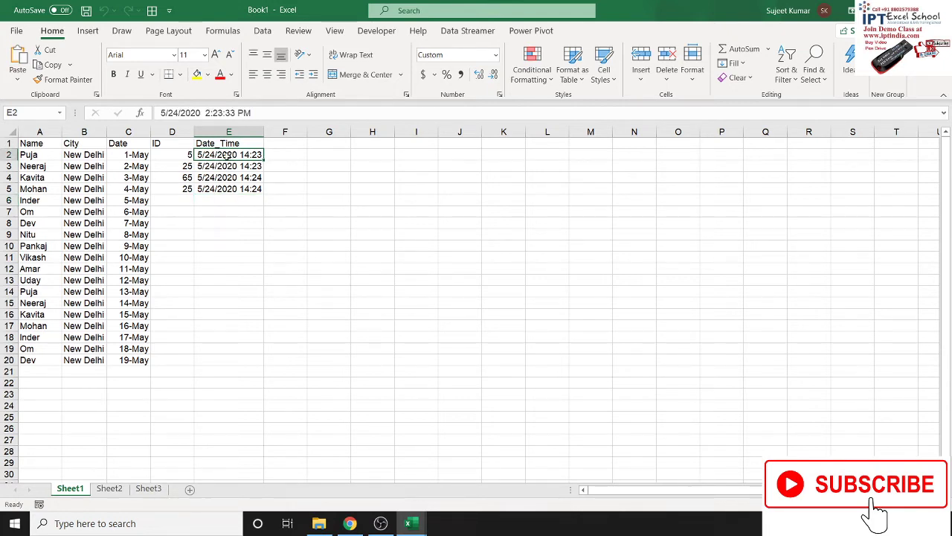
- Start a new formula-based conditional formatting rule
left_click(528, 74)
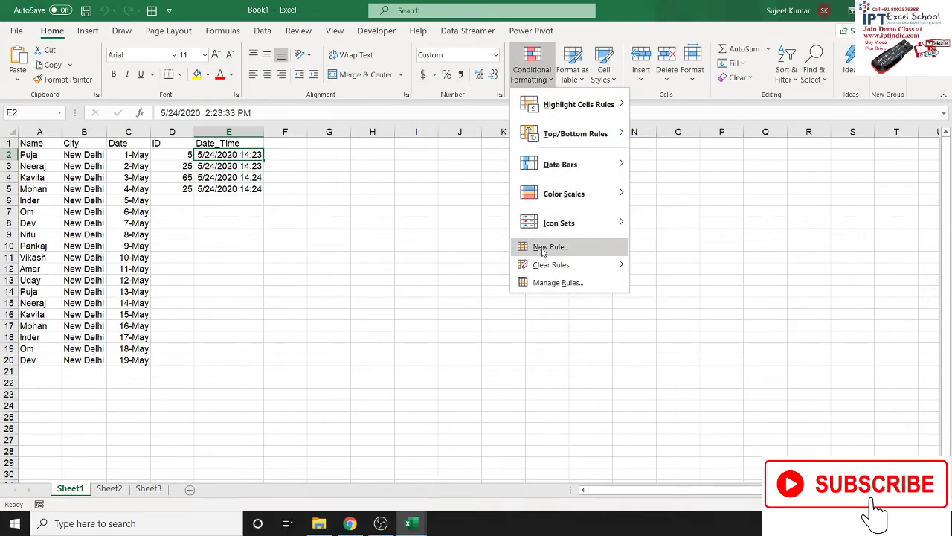
key("Escape")
left_click(429, 201)
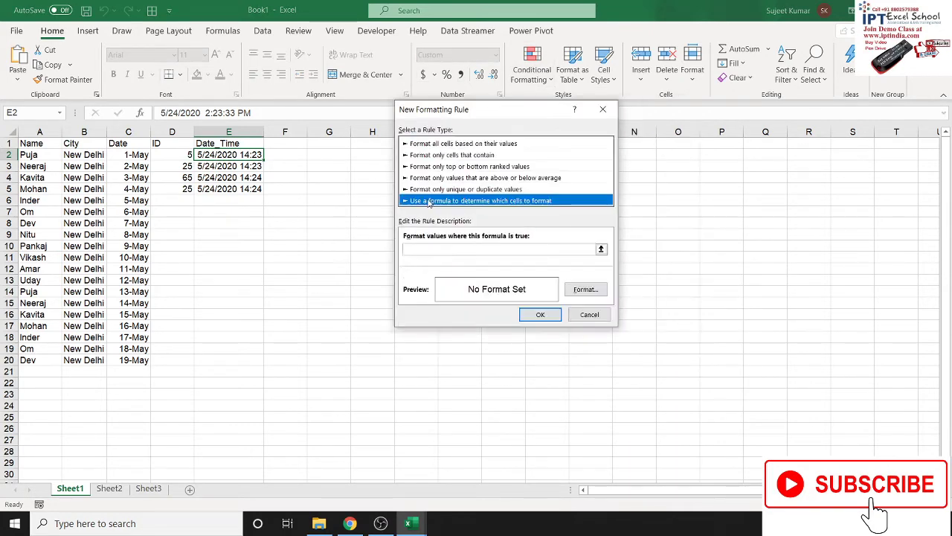
left_click(419, 249)
type("=OR(")
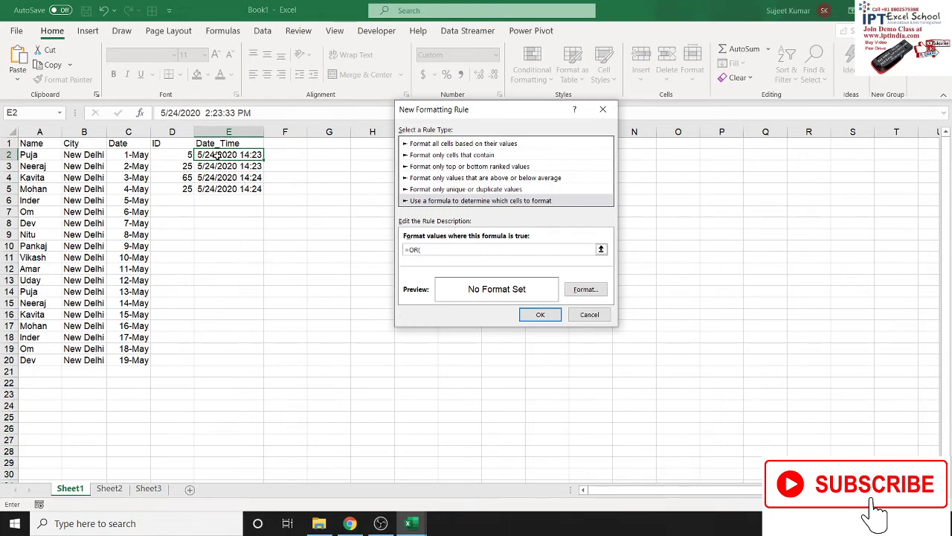
- Build the rule formula comparing E2 with C2: =OR(E2=C2,E2>C2)
left_click(218, 155)
type("=")
left_click(142, 157)
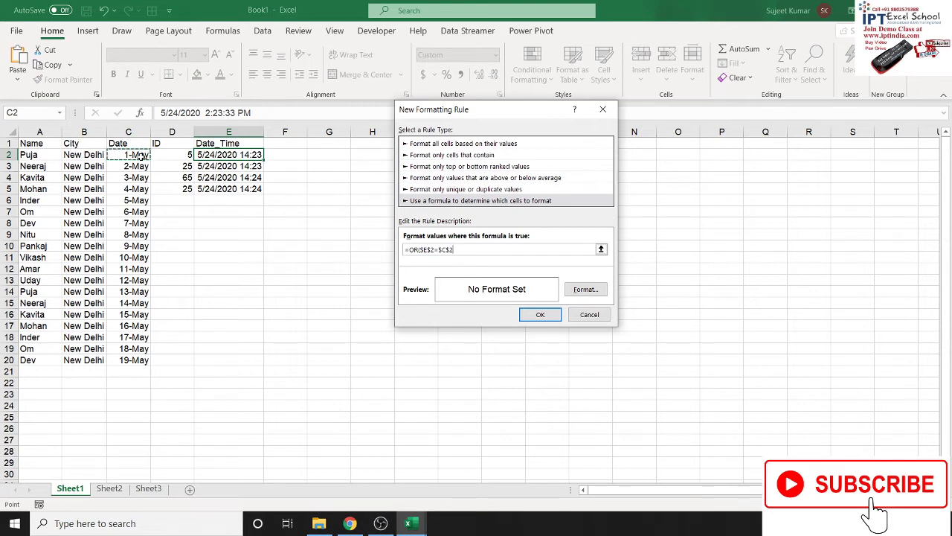
type(",")
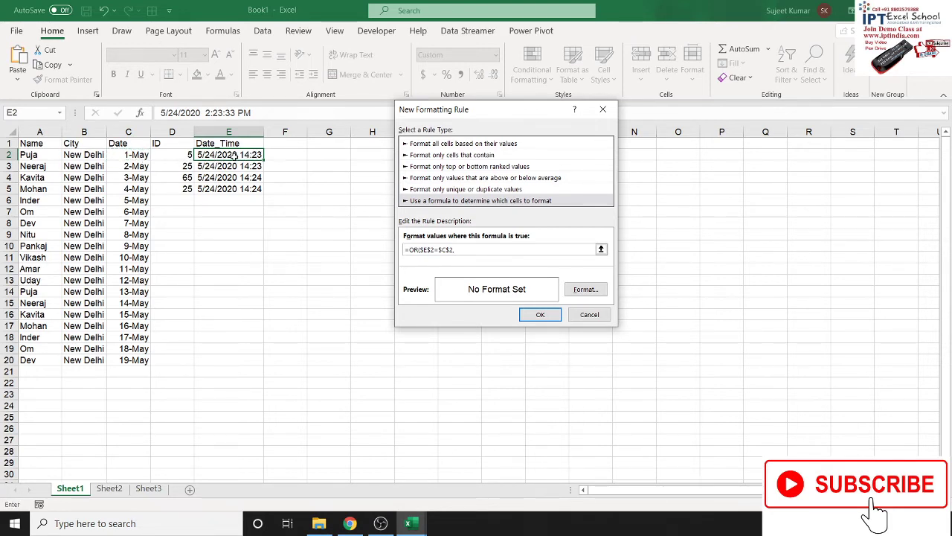
left_click(220, 155)
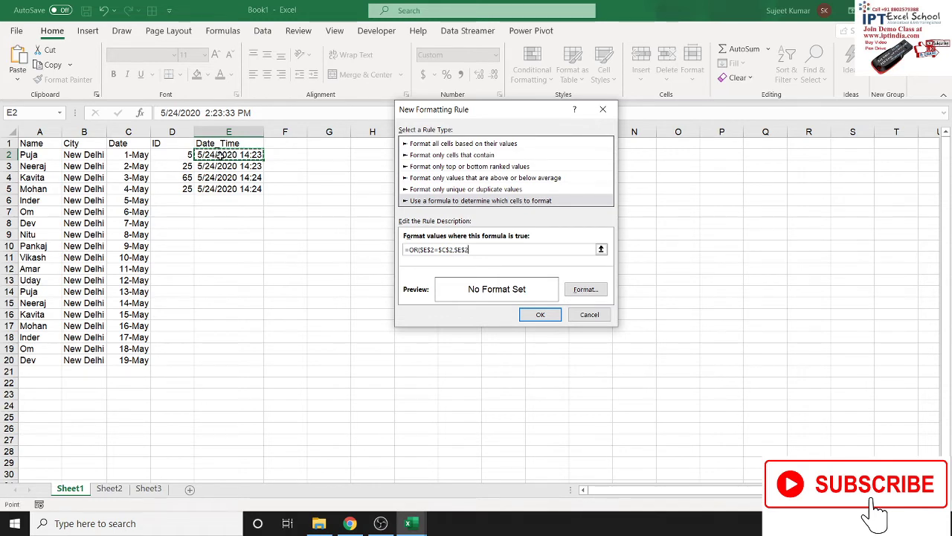
type(">")
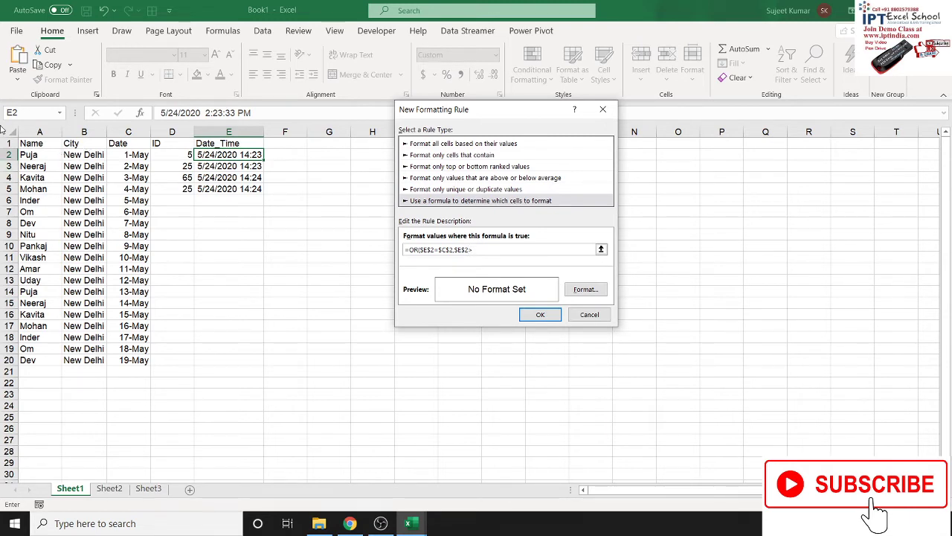
left_click(119, 154)
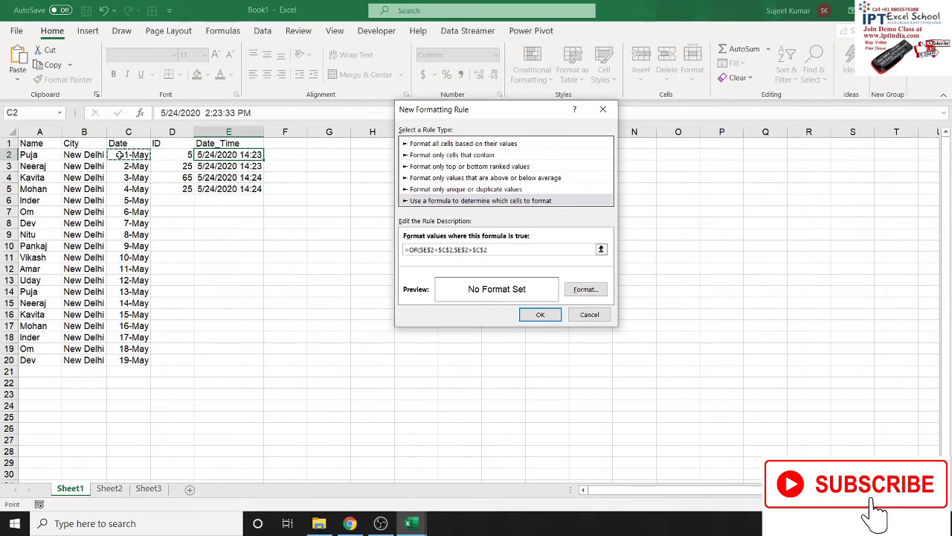
type(")")
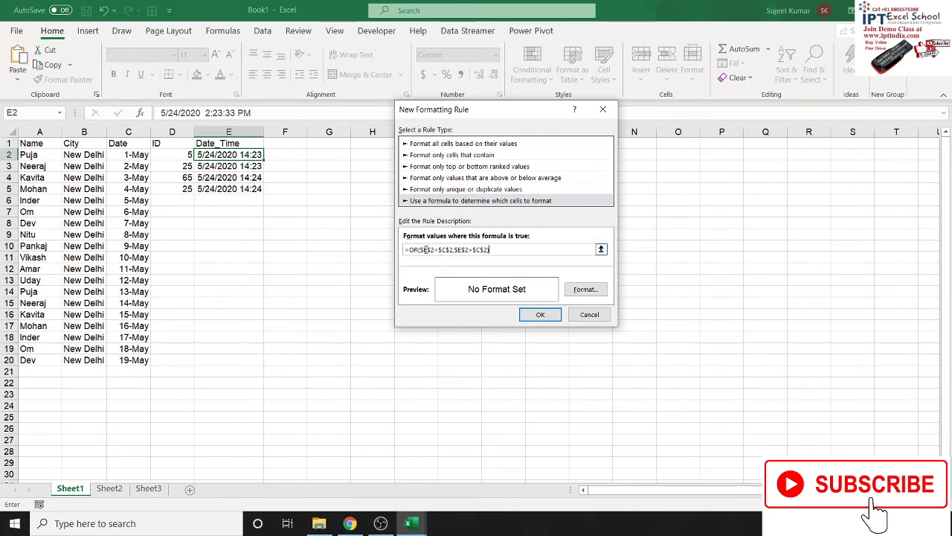
- Remove dollar signs so the E2 and C2 references become row-relative
left_click(430, 249)
key("BackSpace")
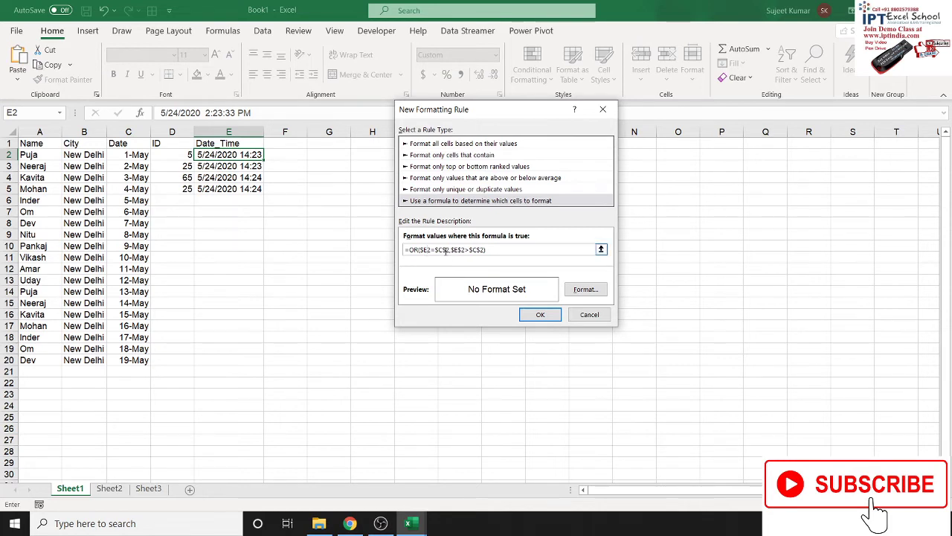
key("BackSpace")
left_click(459, 249)
key("BackSpace")
key("BackSpace")
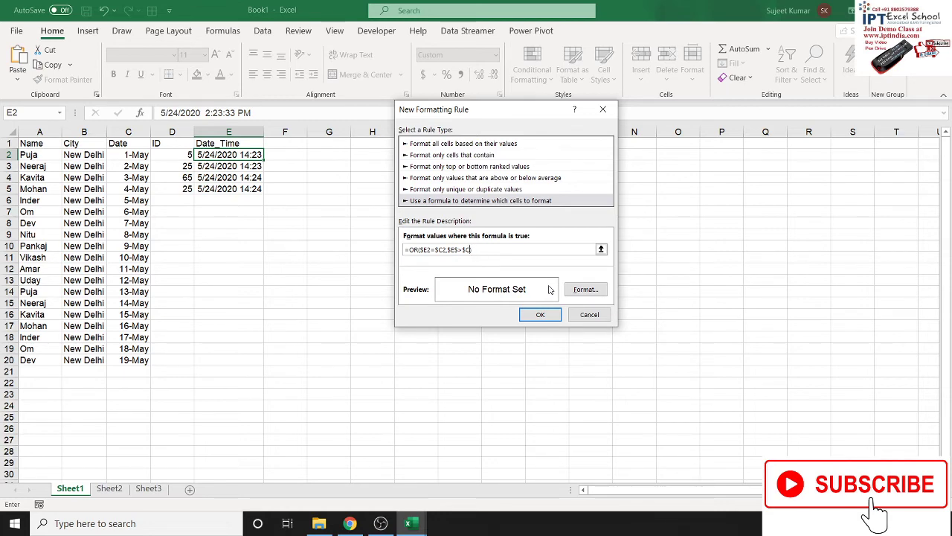
- Give the rule a green background fill
left_click(585, 289)
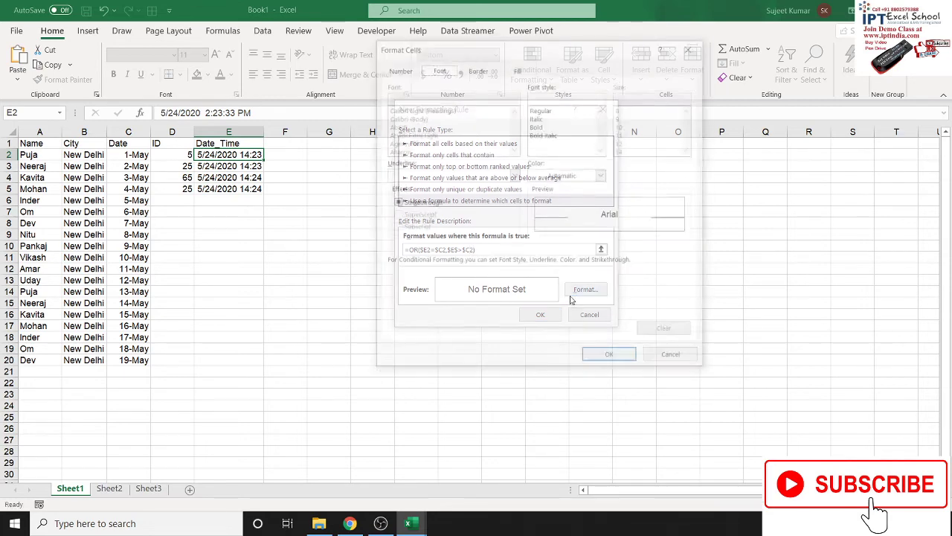
left_click(517, 68)
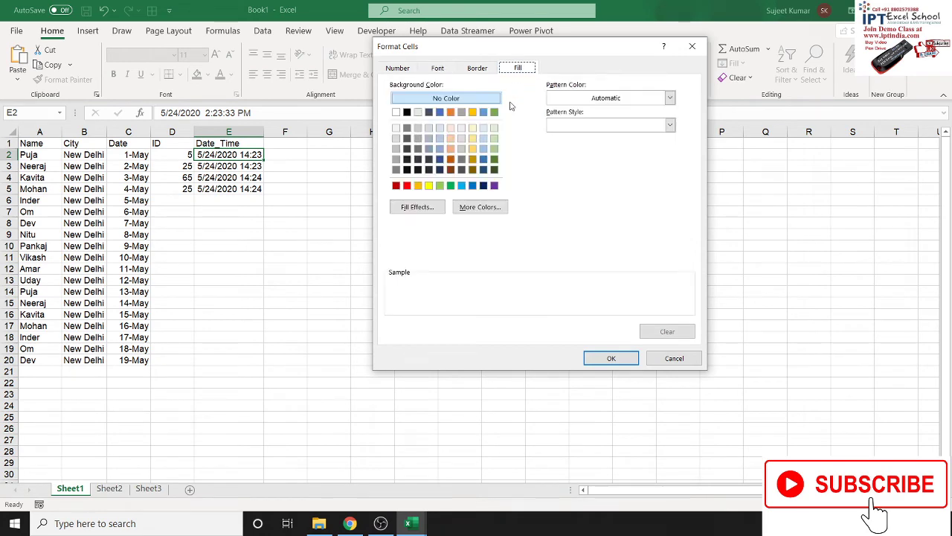
left_click(440, 186)
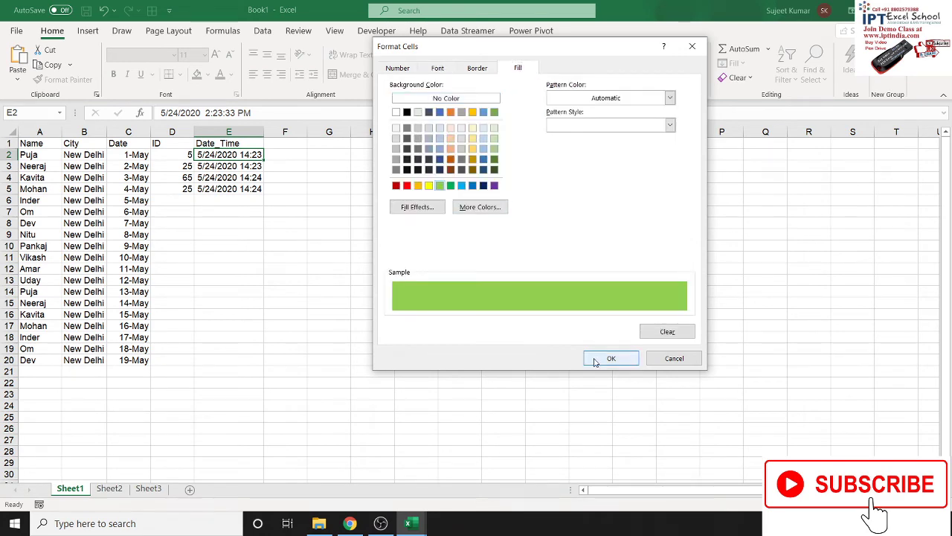
left_click(593, 357)
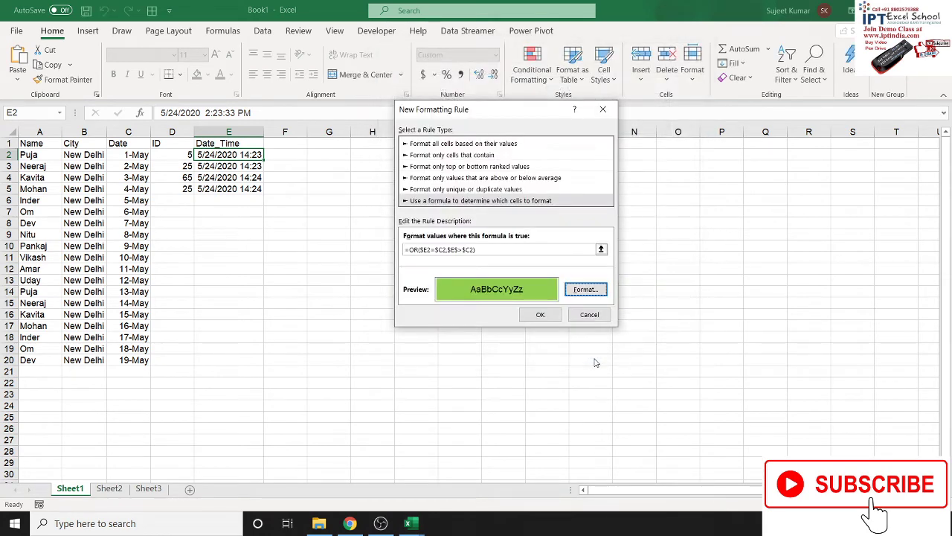
- Try saving the rule, dismiss the formula errors, and re-edit the formula's commas
left_click(541, 315)
left_click(473, 331)
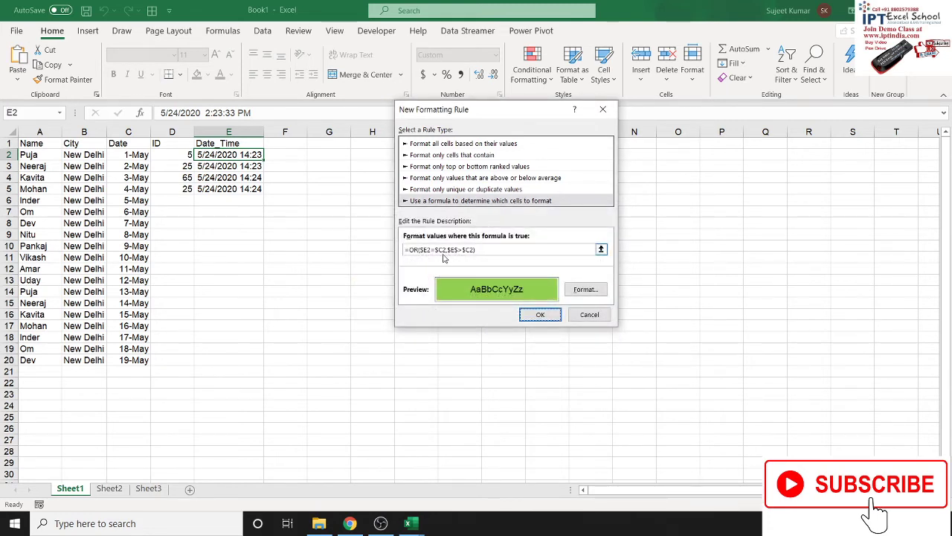
left_click(540, 315)
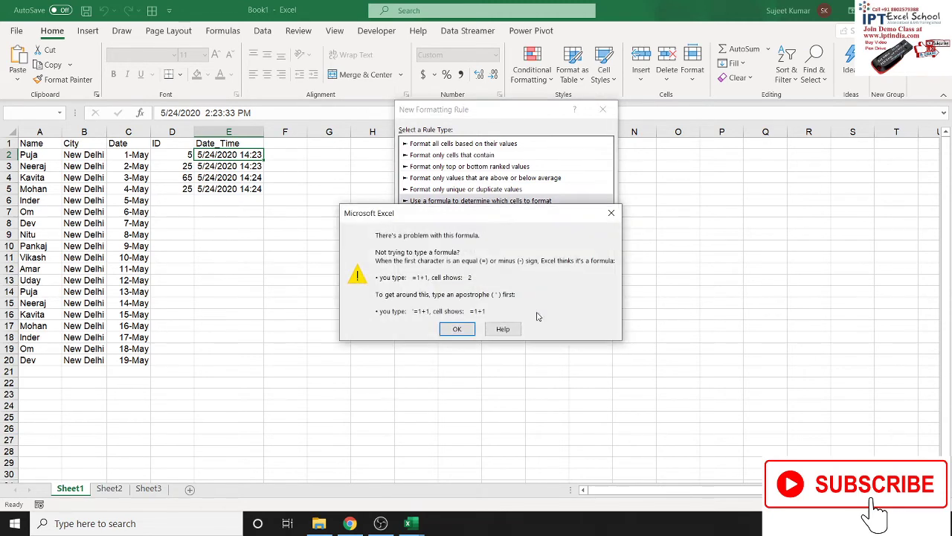
left_click(469, 330)
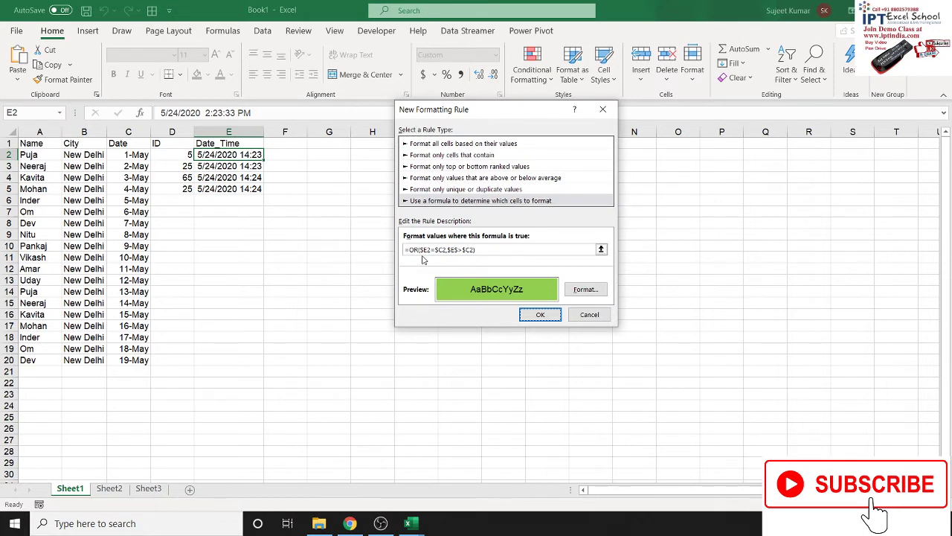
left_click(446, 250)
type(",")
left_click(449, 249)
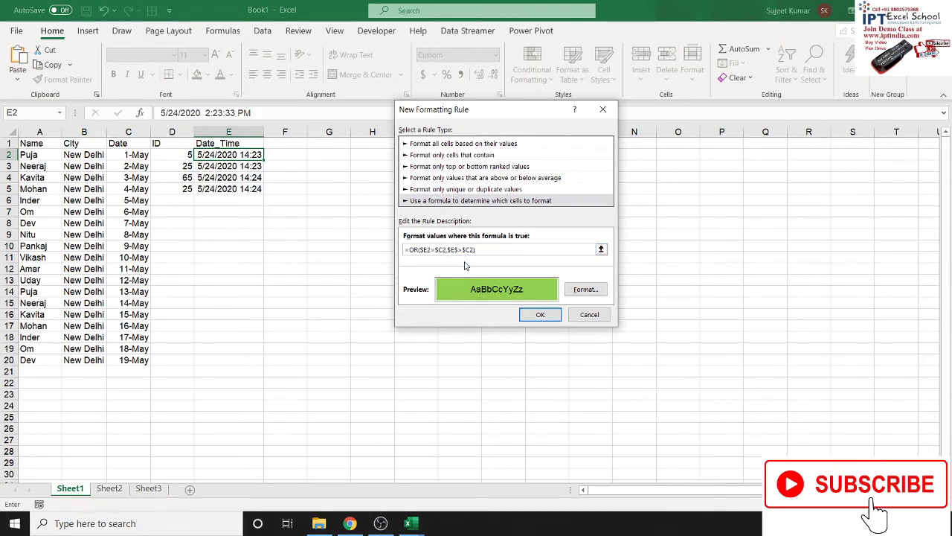
key("BackSpace")
type(",")
- Correct the formula to =OR($E2=$C2,$E2>$C2) and save the green rule
key("BackSpace")
type("2")
left_click(542, 316)
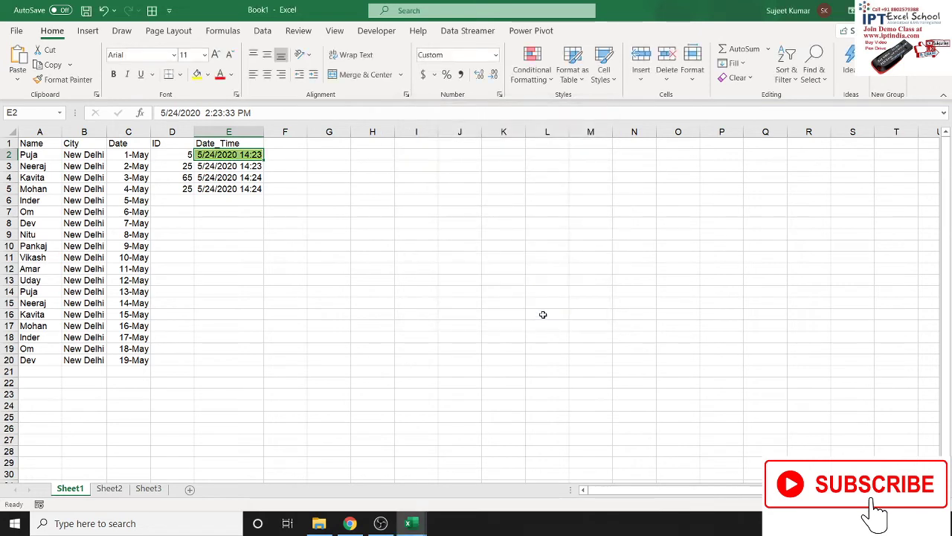
- Copy E2's green formatting down to E2:E20 with Format Painter
left_click(65, 80)
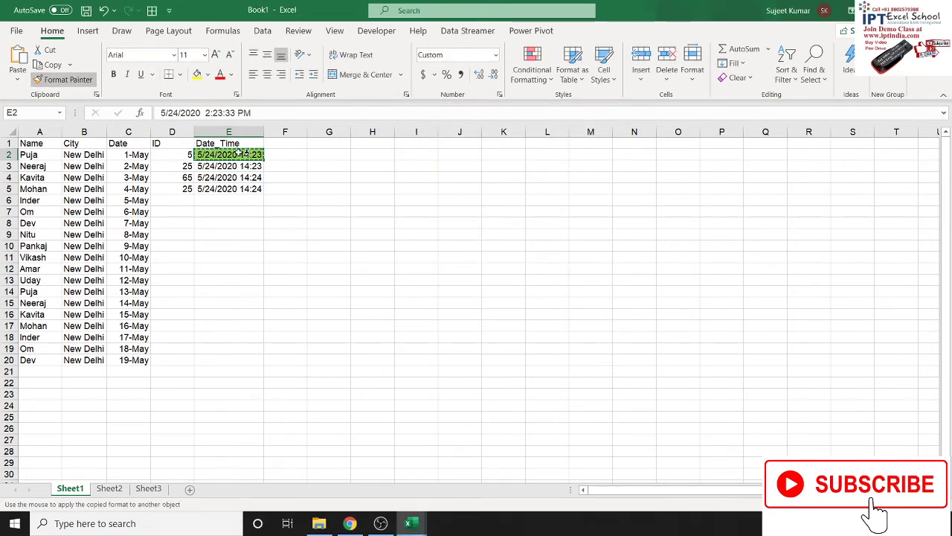
left_click_drag(245, 155, 239, 359)
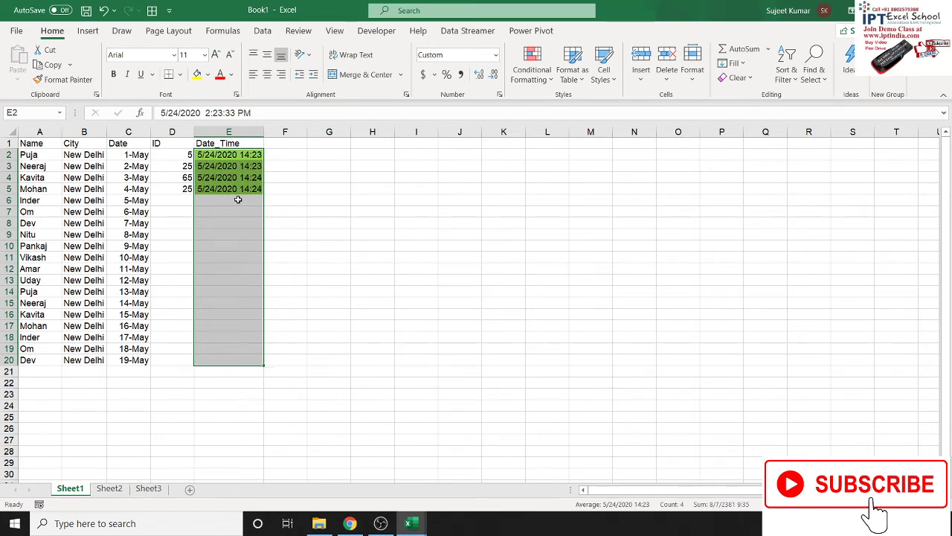
left_click(238, 155)
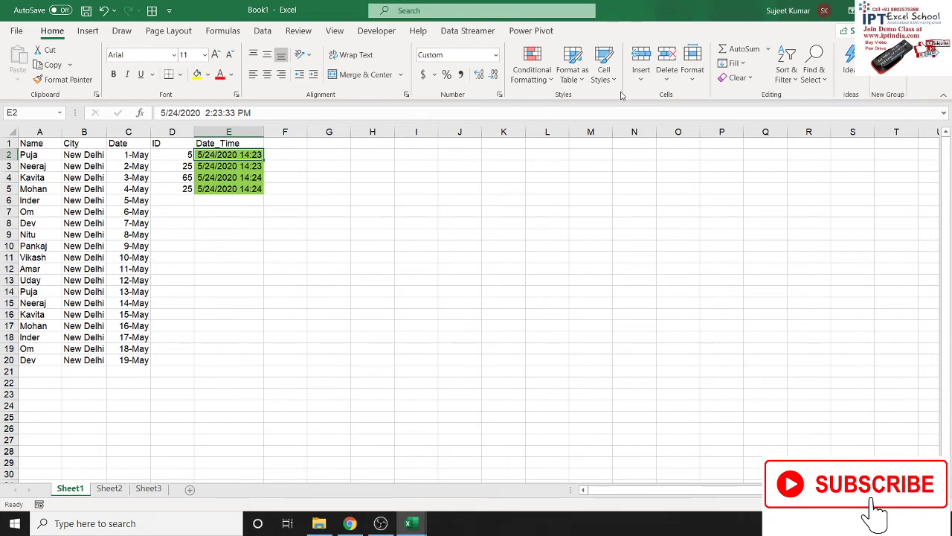
- Start a second formula rule, =$E2<$C2, comparing Date_Time E2 against Date C2 for each row
left_click(555, 81)
mouse_move(550, 111)
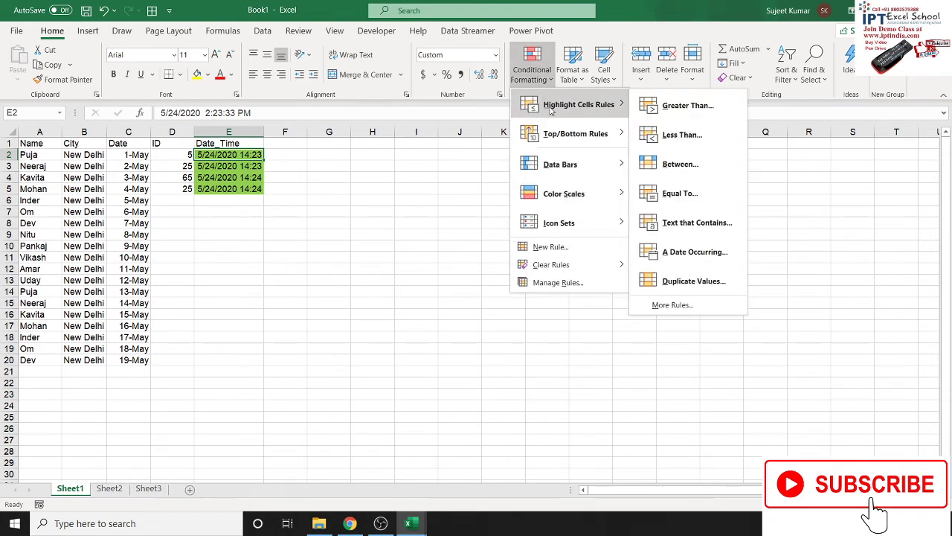
left_click(547, 246)
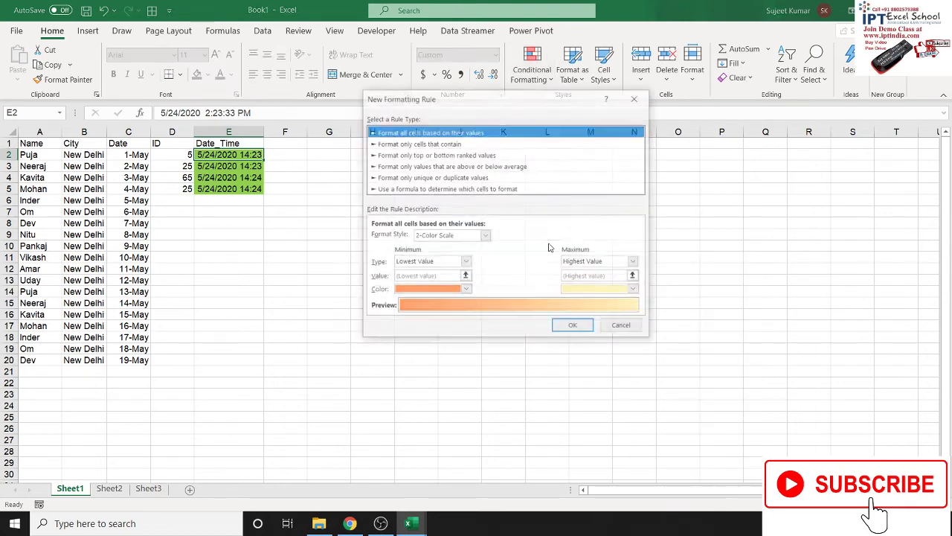
left_click(428, 189)
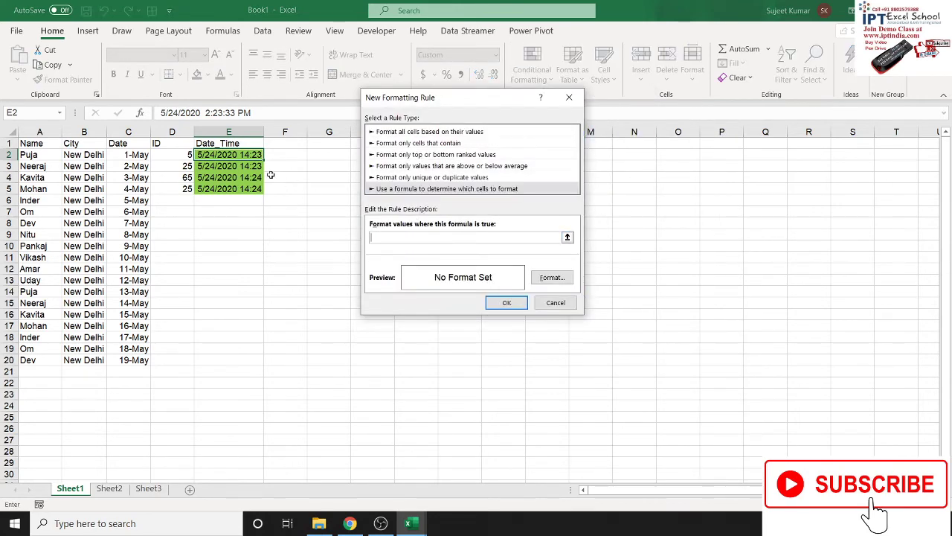
type("=")
left_click(233, 156)
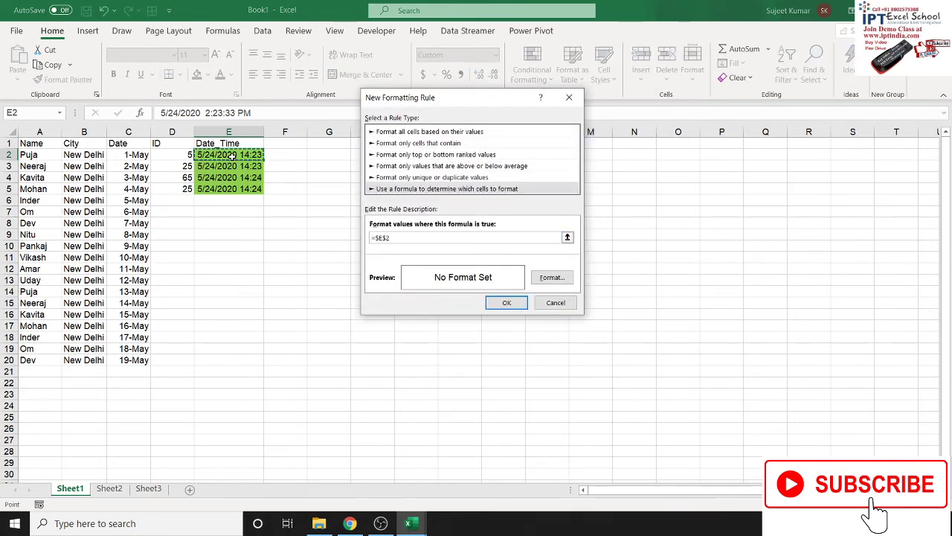
type("<")
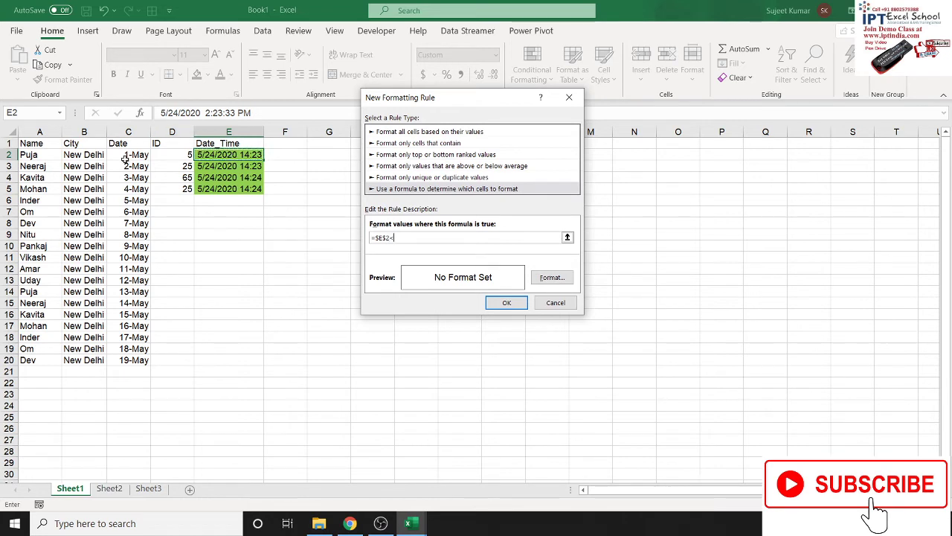
left_click(127, 155)
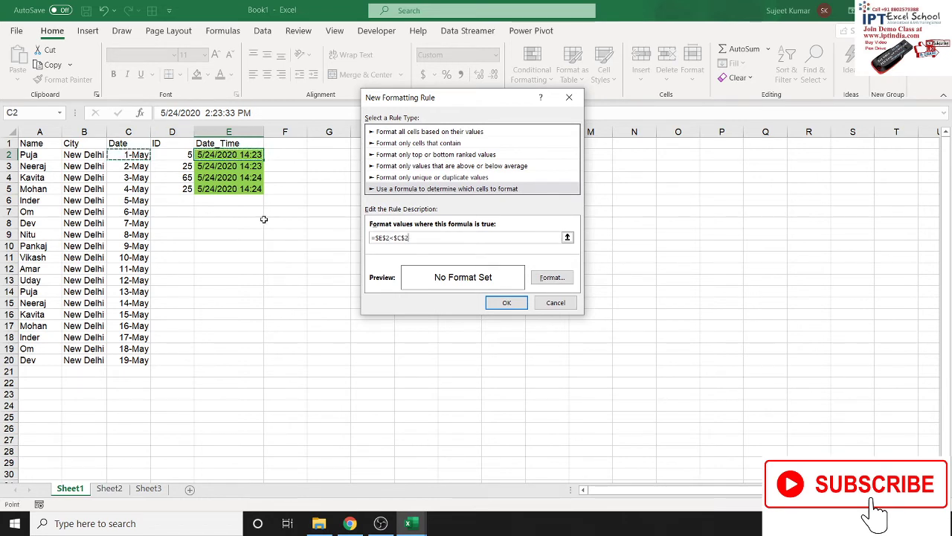
left_click(384, 237)
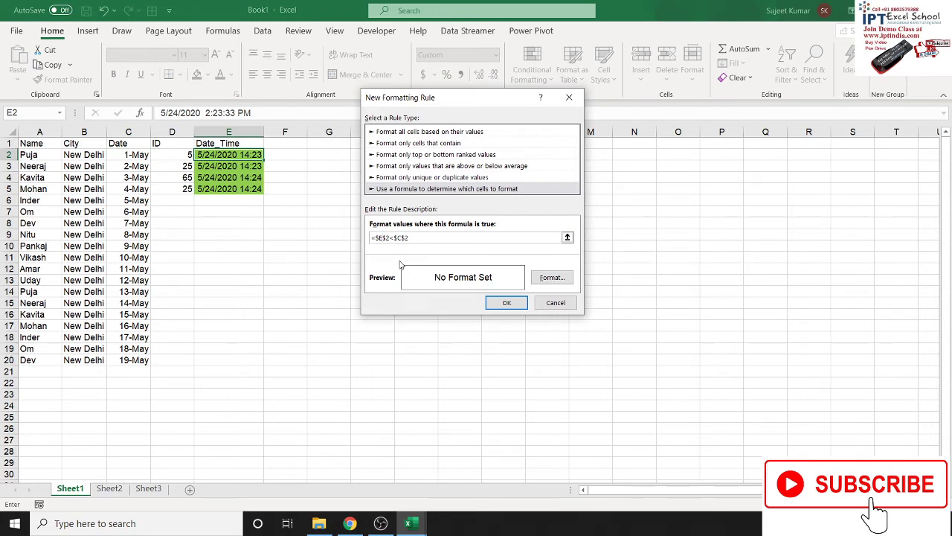
key("Delete")
key("Right")
key("Right")
key("Right")
key("Delete")
- Give the new rule a red fill
left_click(551, 279)
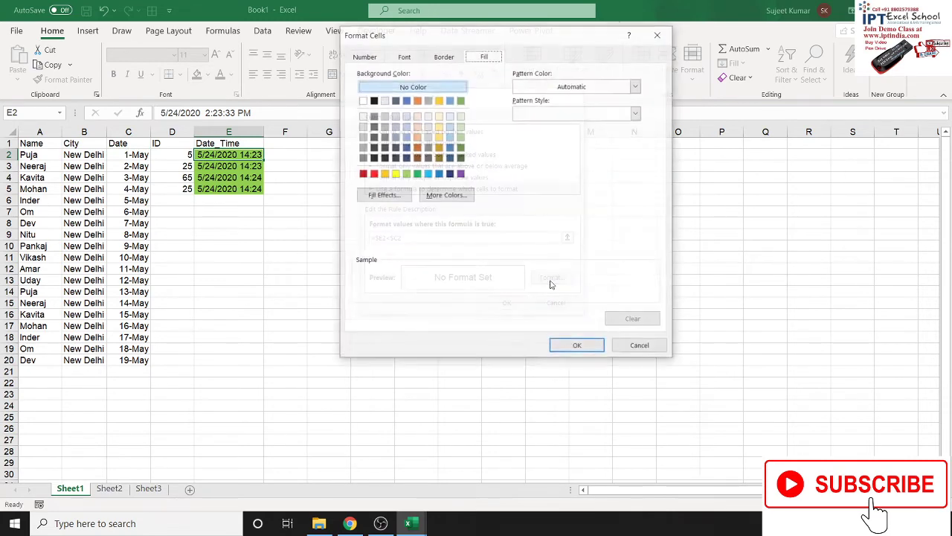
left_click(374, 175)
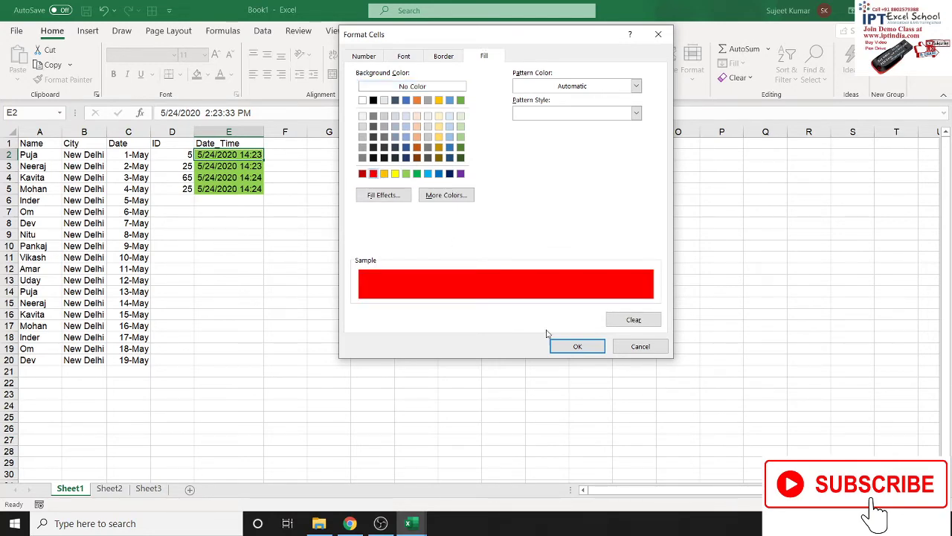
left_click(576, 346)
- Save the red rule and paint E2's formatting down Date_Time cells E2:E20
left_click(506, 303)
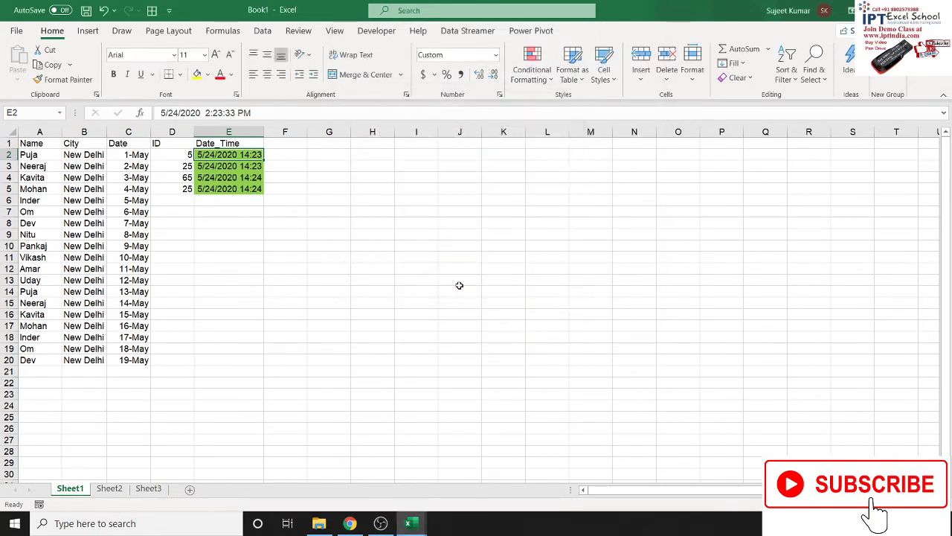
left_click(65, 80)
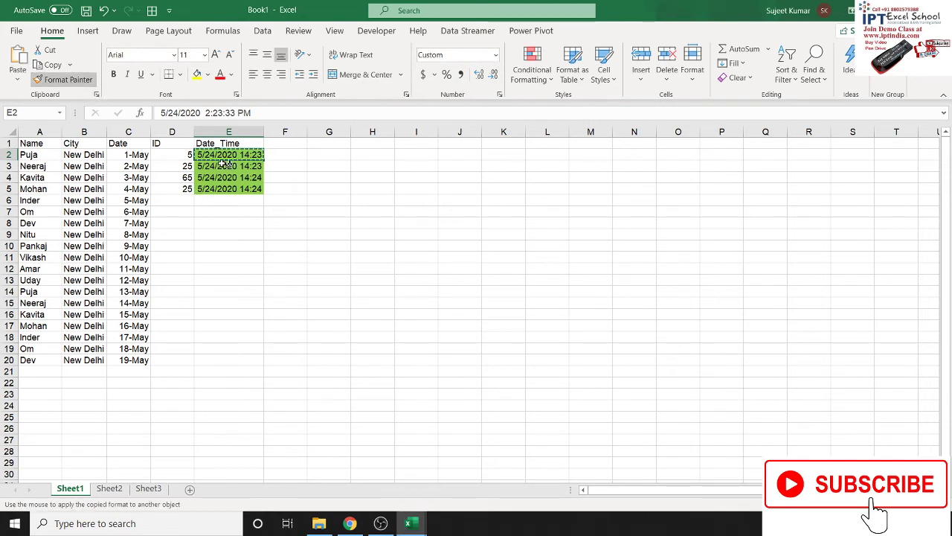
left_click_drag(227, 155, 226, 361)
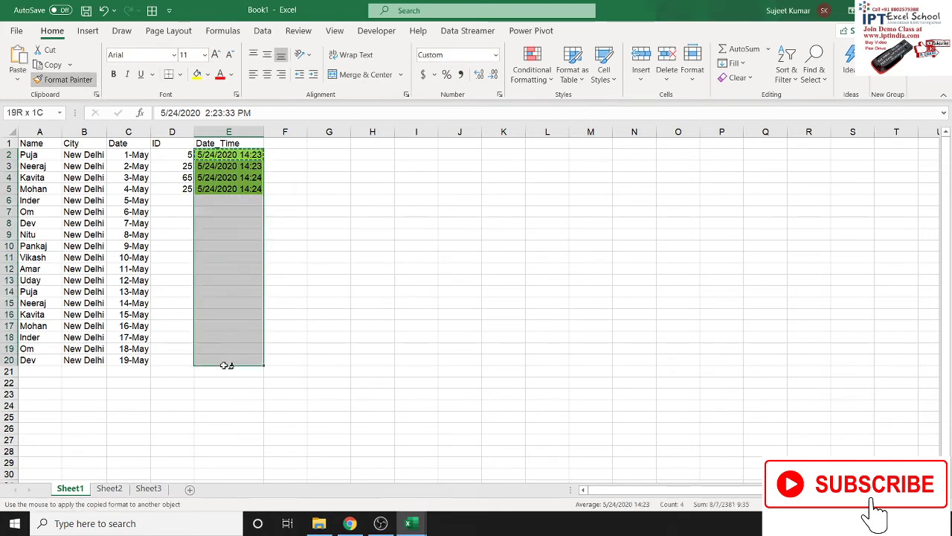
- Check that the empty cells E6:E20 now show red, then reselect E2
left_click(234, 199)
left_click(217, 264)
left_click(230, 359)
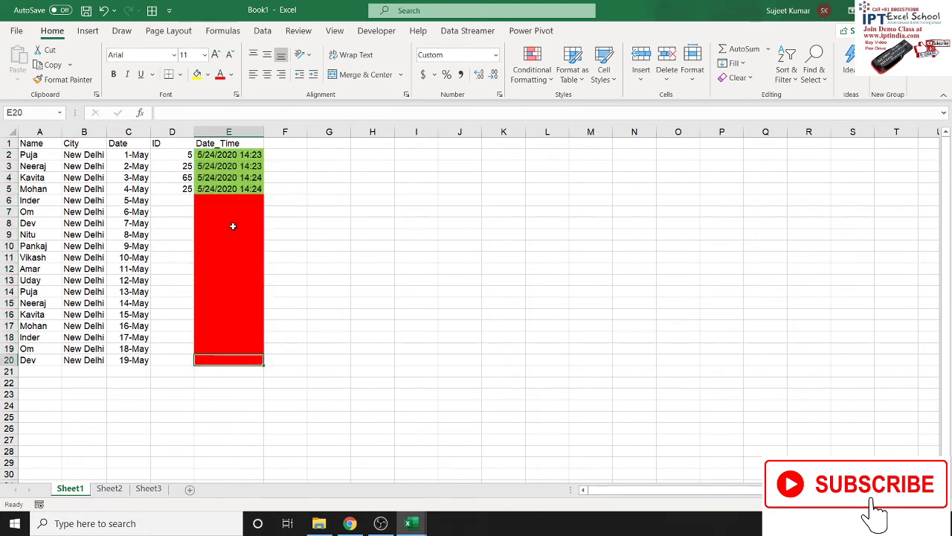
left_click(223, 155)
left_click(532, 71)
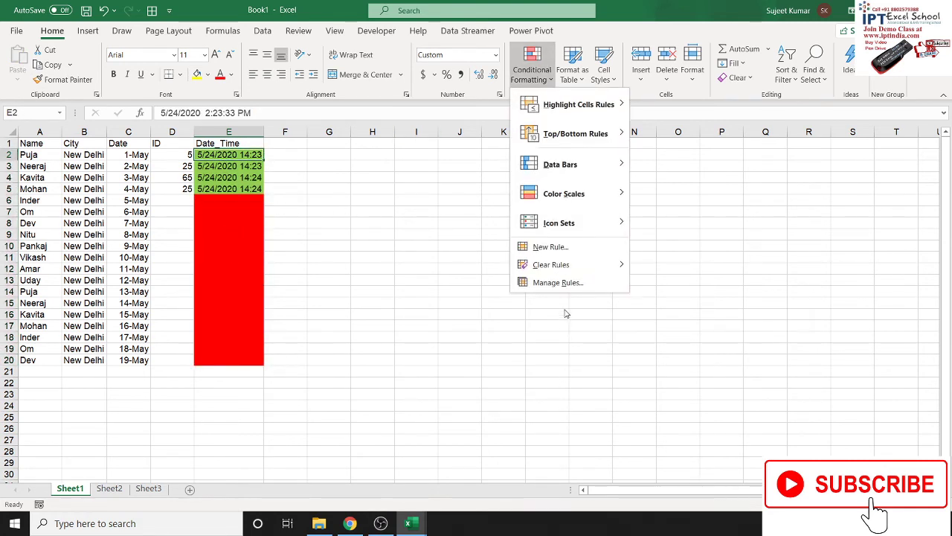
- Edit the red rule's formula to =AND($E2<$C2,$E2>0) in Manage Rules and apply it
left_click(565, 284)
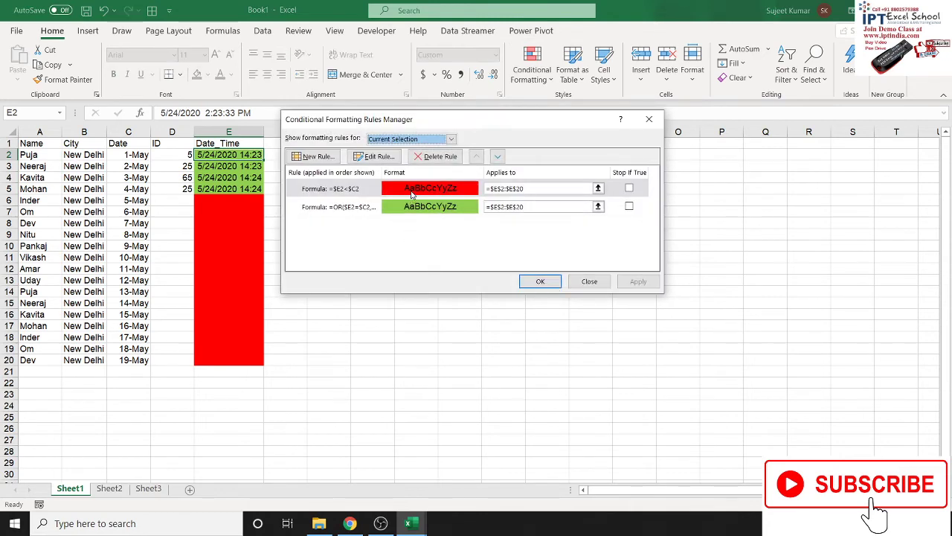
double_click(411, 191)
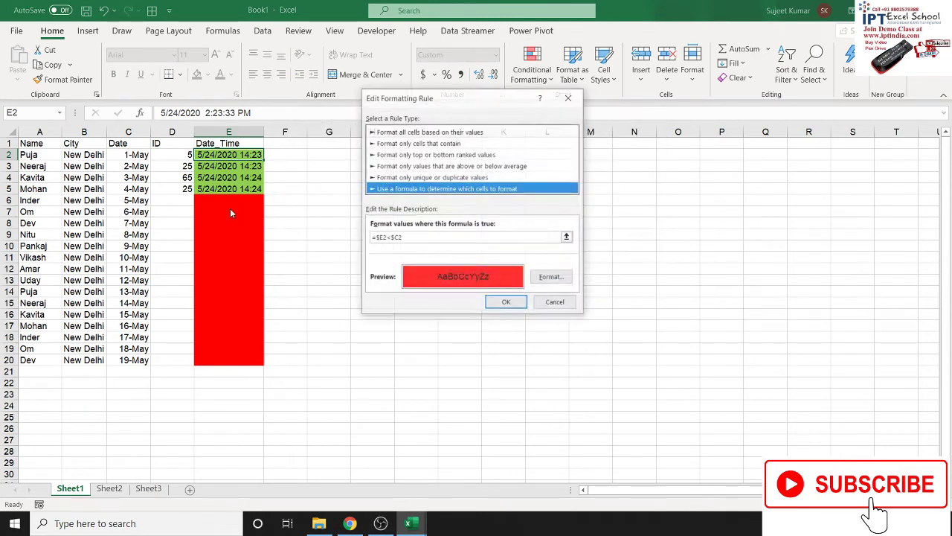
left_click(378, 237)
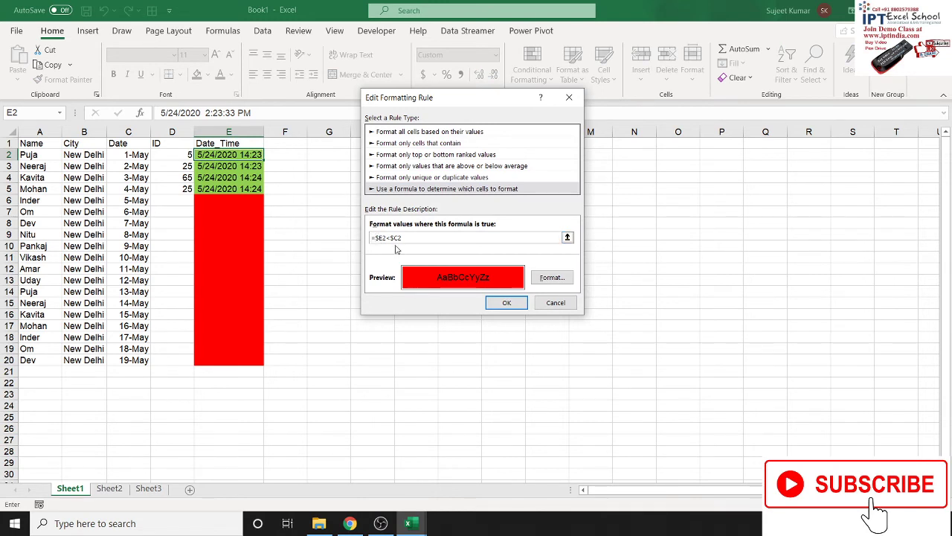
type("AND(")
type("(")
key("End")
type(",")
left_click(230, 155)
type(">0")
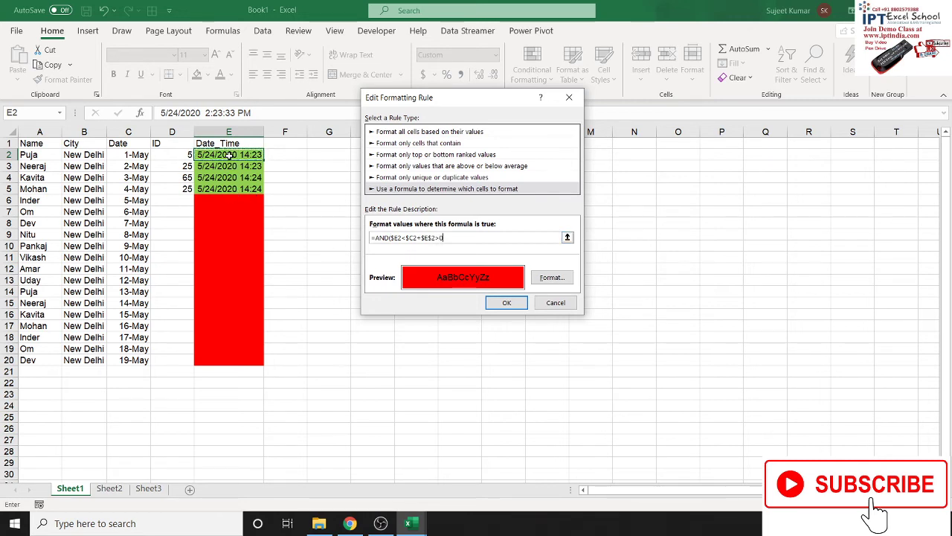
left_click(430, 238)
key("BackSpace")
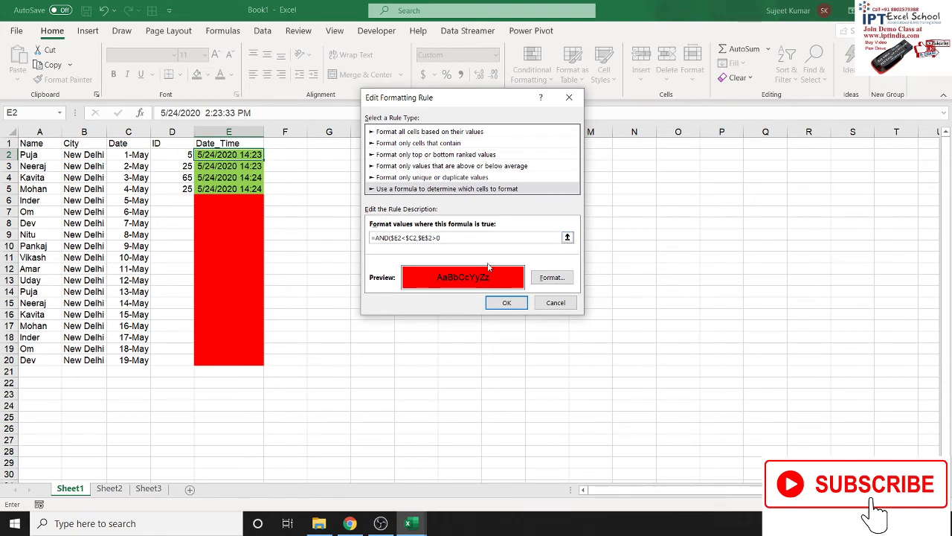
key("BackSpace")
left_click(462, 237)
left_click(507, 302)
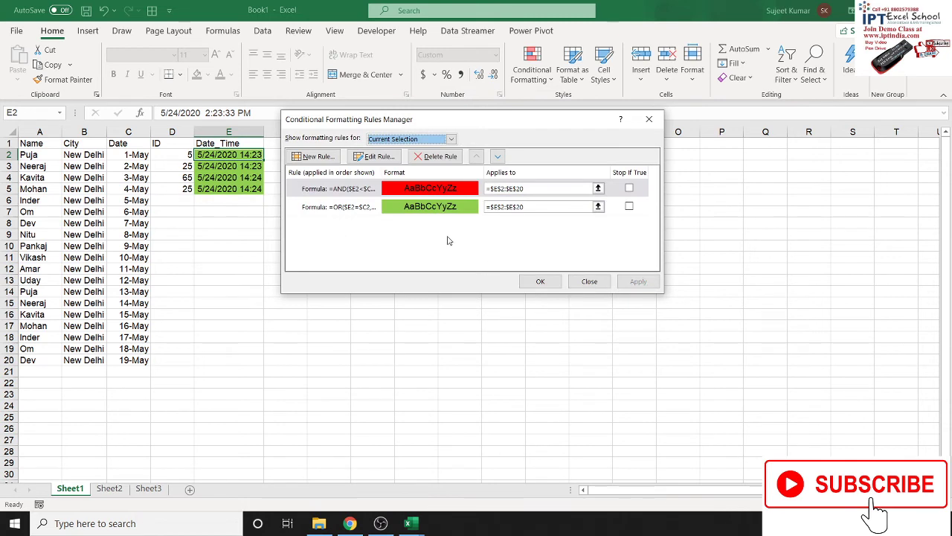
left_click(539, 280)
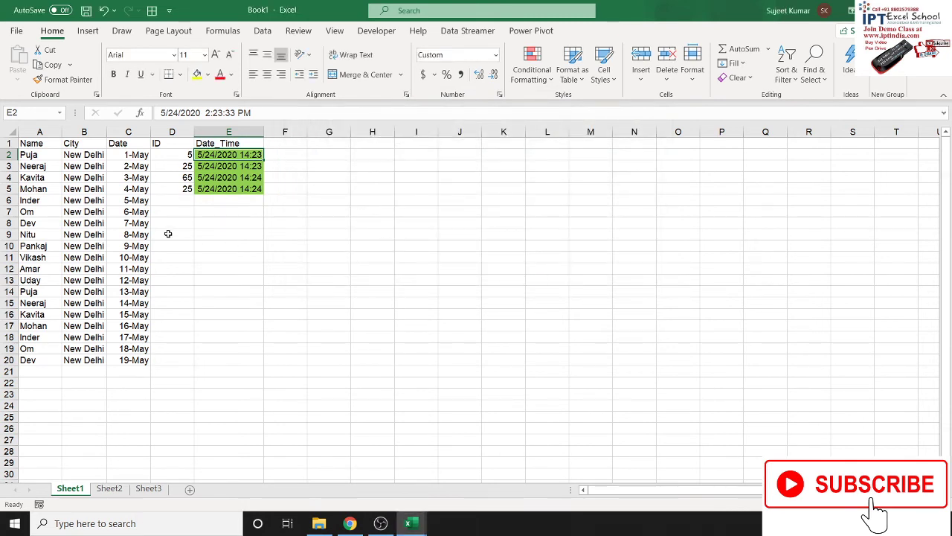
- Enter date 5/27 in C7 and ID 1 in D7, stamping E7 with 5/24/2020 14:27
left_click(137, 212)
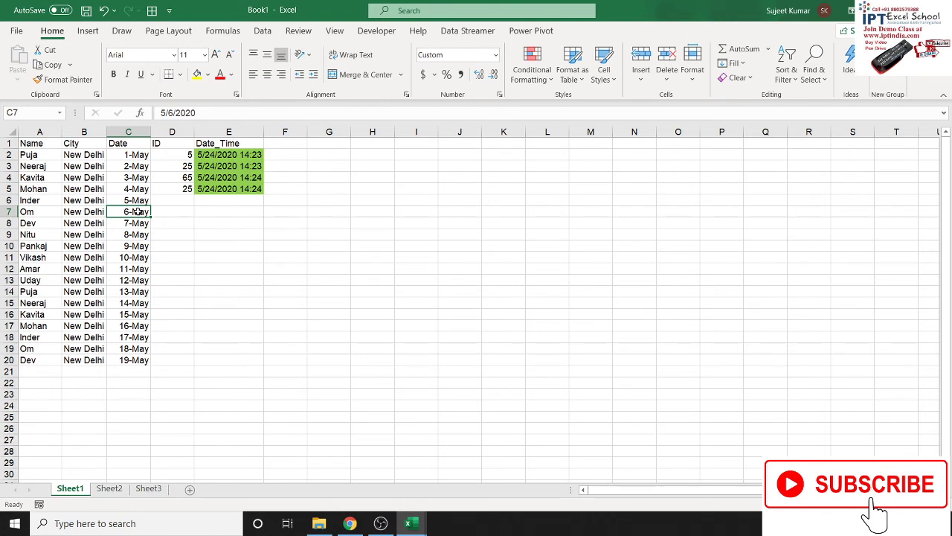
type("5/27")
key("Return")
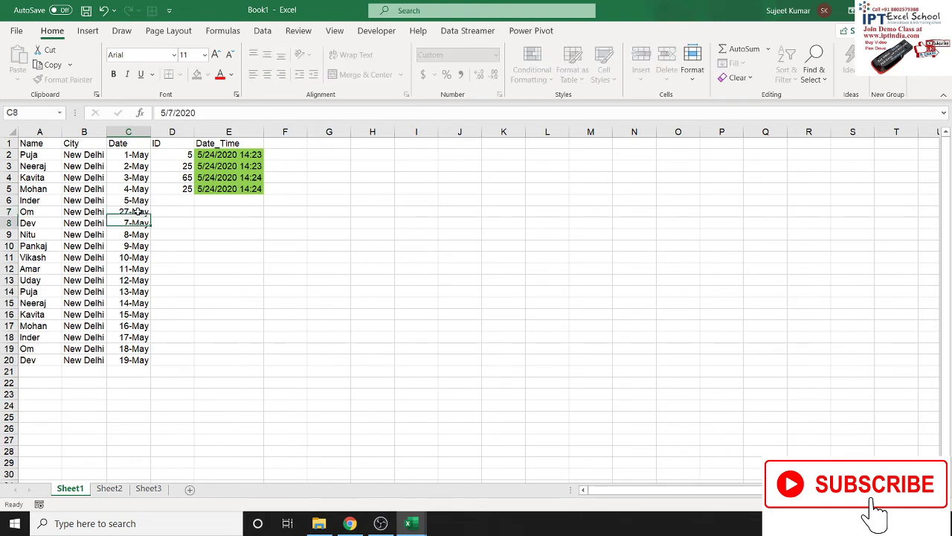
key("Up")
key("Right")
type("1")
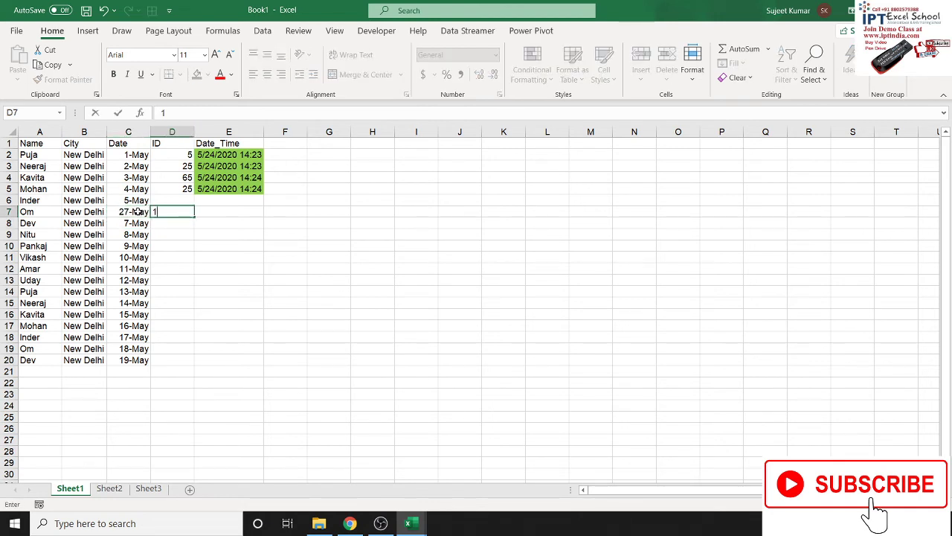
key("Return")
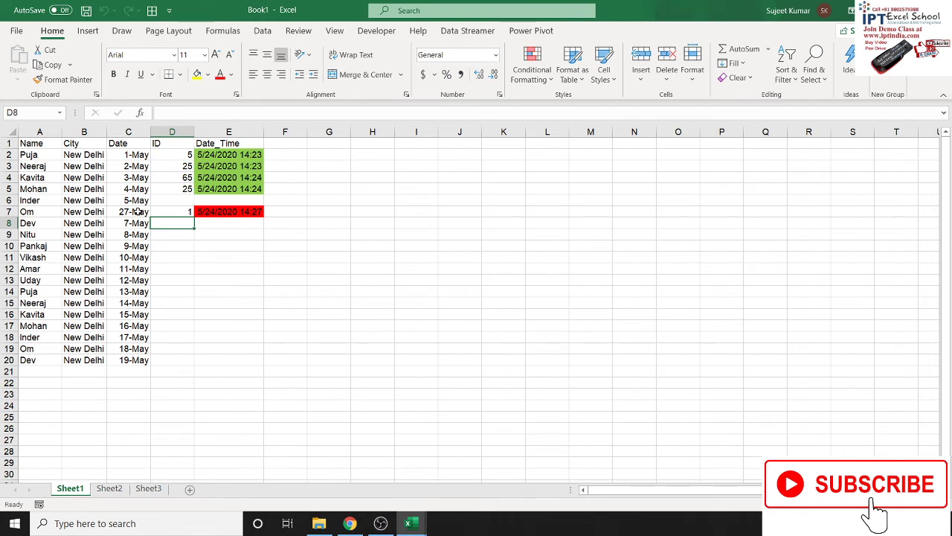
key("Up")
key("Right")
key("Left")
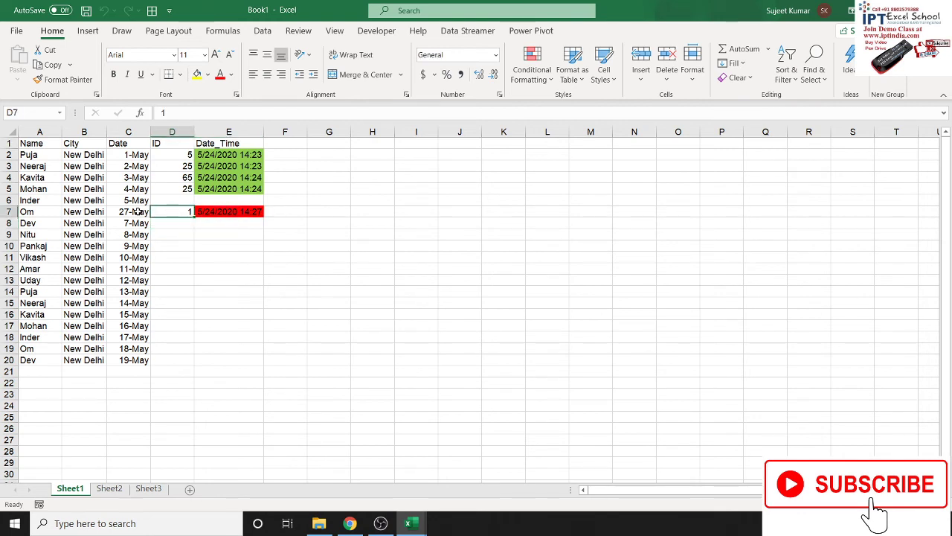
key("Left")
key("Left")
- Review E2's conditional formatting rules list and close it unchanged
left_click(139, 212)
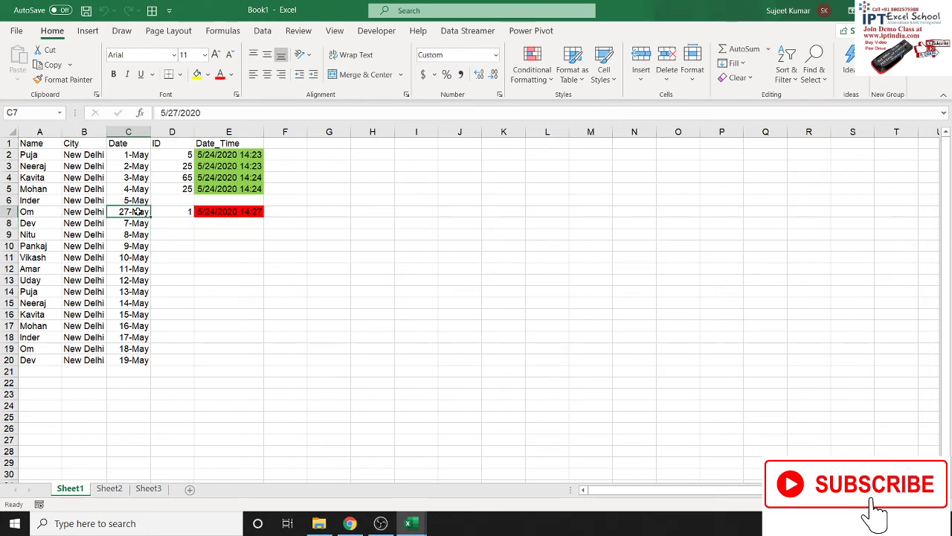
left_click(225, 157)
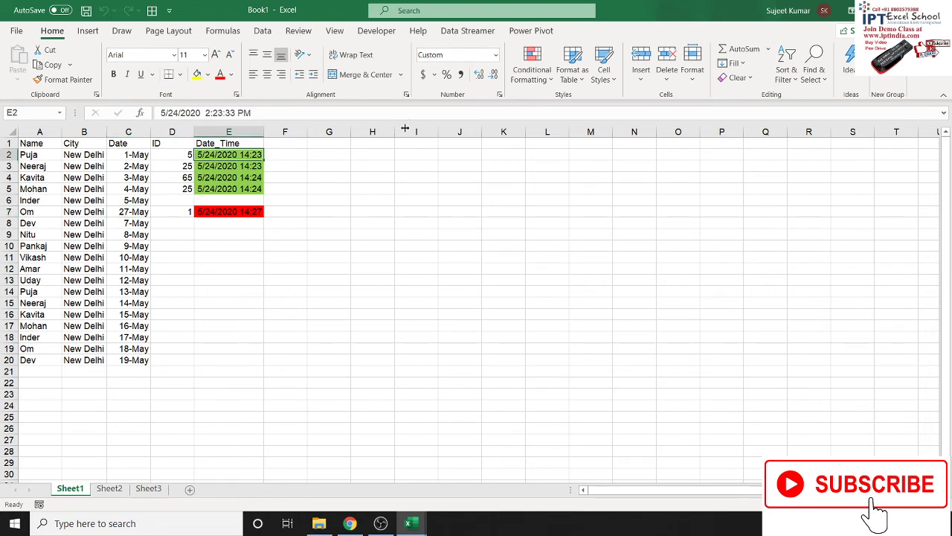
left_click(531, 74)
left_click(563, 286)
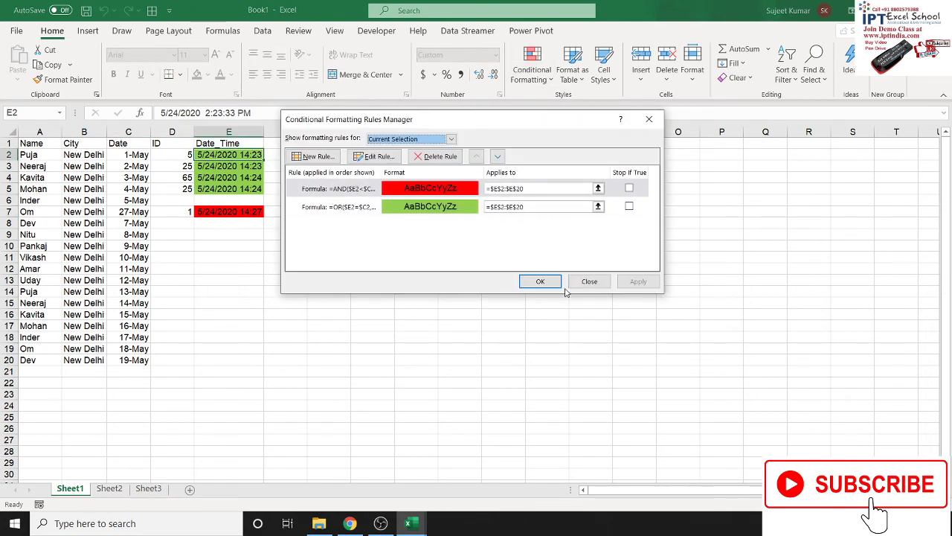
left_click(586, 282)
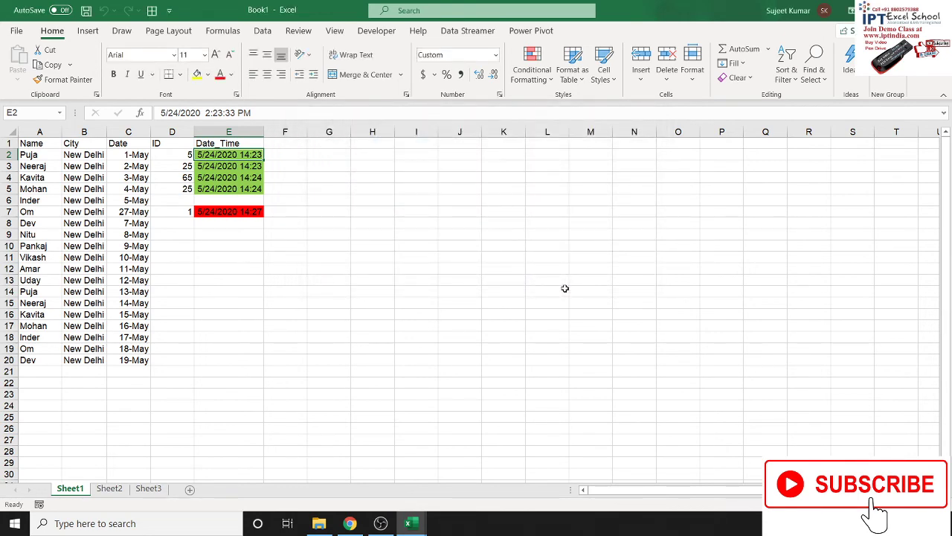
- Minimize Excel with Windows+D to show the desktop
key("super+d")
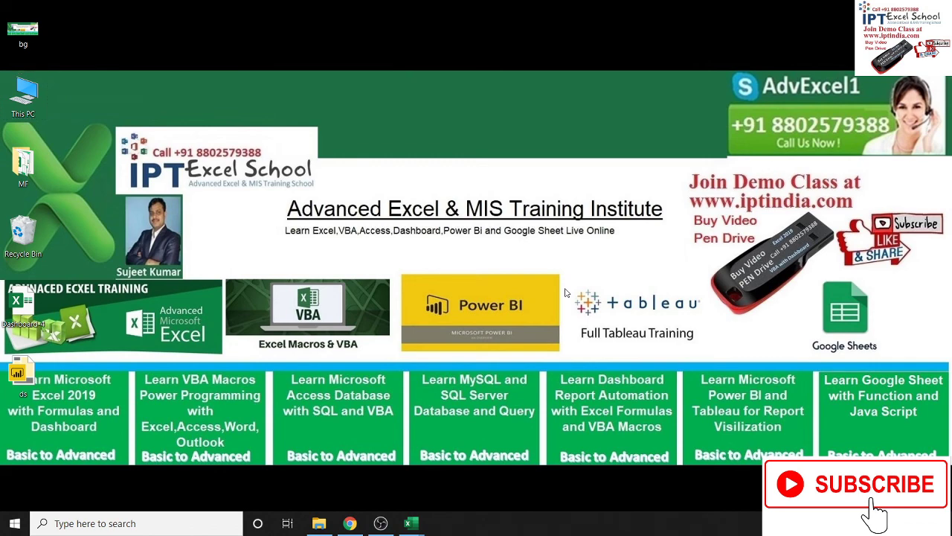
key("super")
type("Z")
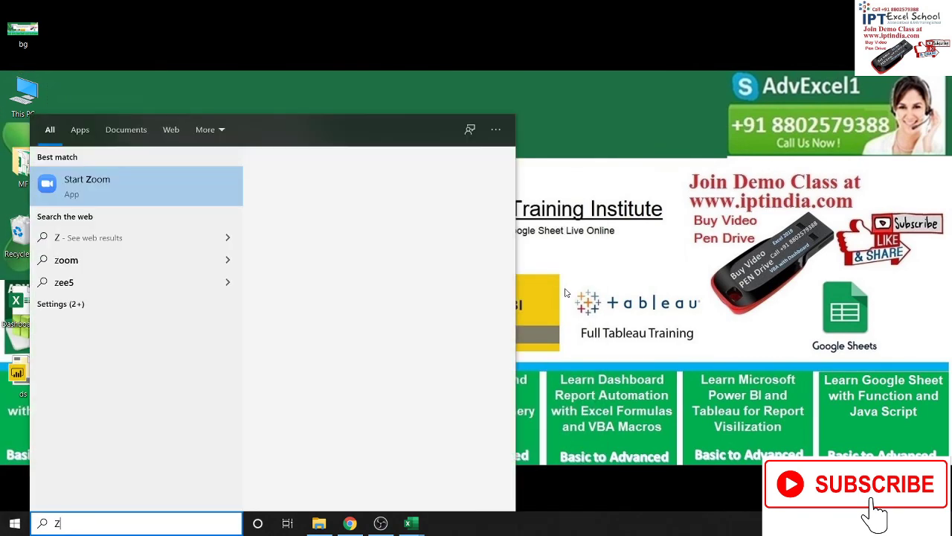
type("O")
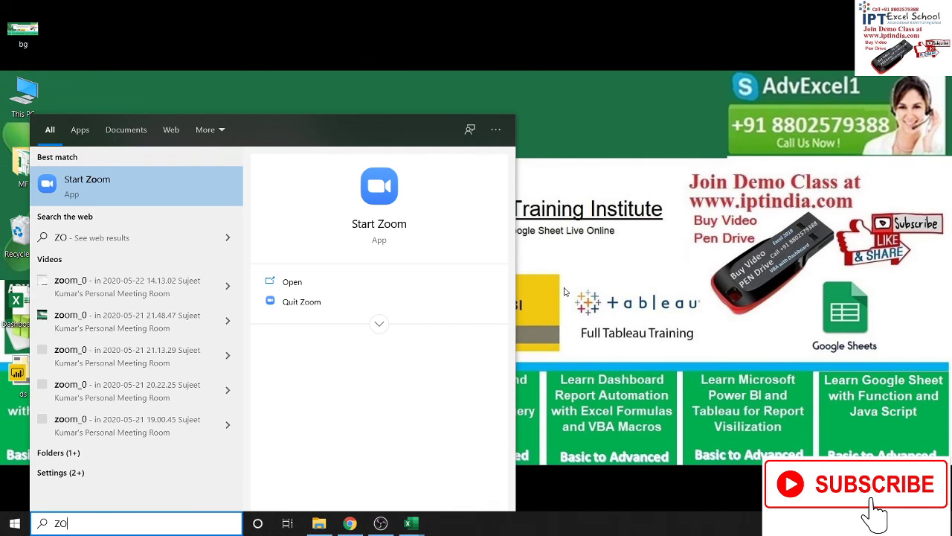
key("Return")
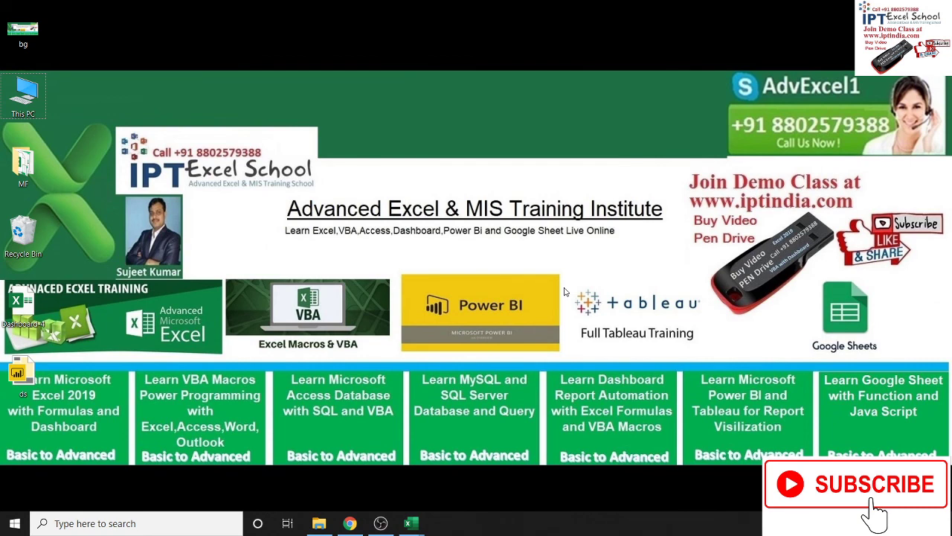